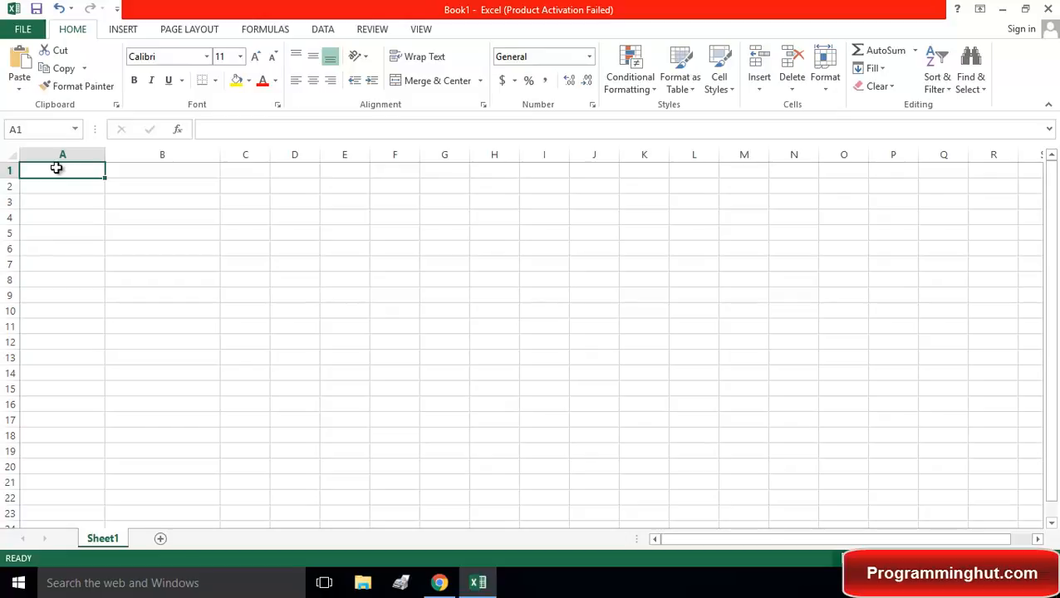
pyautogui.write('sour')
pyautogui.press('BackSpace')
pyautogui.press('BackSpace')
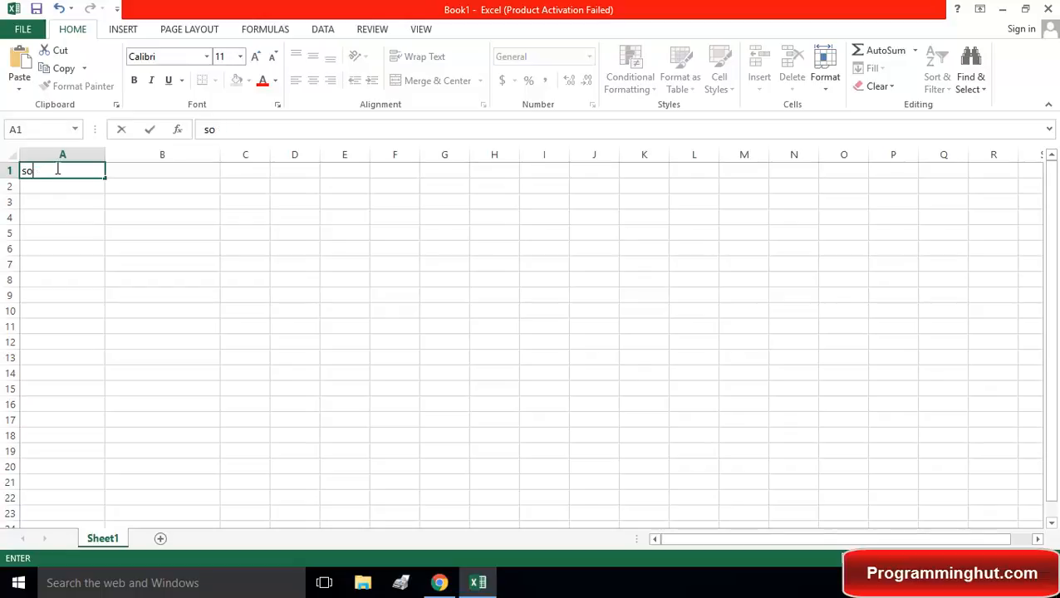
pyautogui.press('BackSpace')
pyautogui.press('BackSpace')
# Enter a person's first name in lowercase letters in cell A1.
pyautogui.write('kavita')
pyautogui.press('Tab')
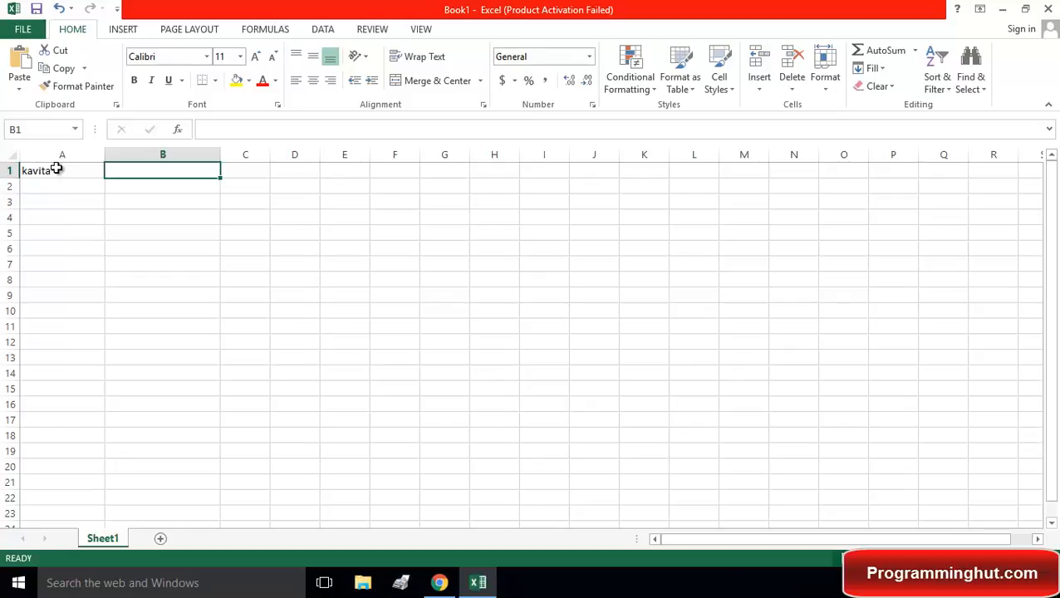
# Extract the first three characters of A1 into cell B1 with the formula =LEFT(A1,3).
pyautogui.write('=')
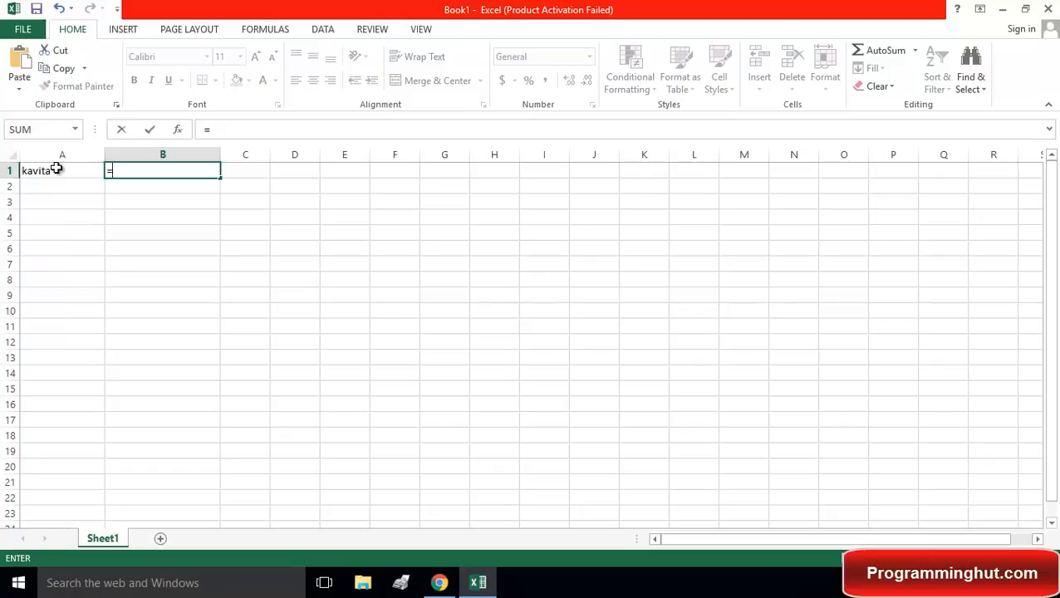
pyautogui.write('left')
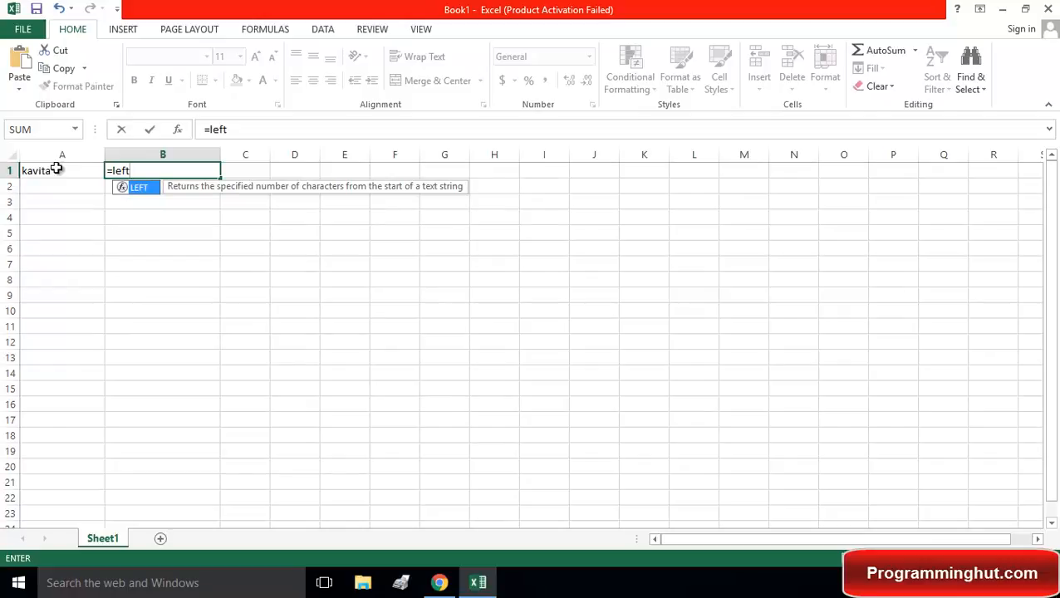
pyautogui.press('Tab')
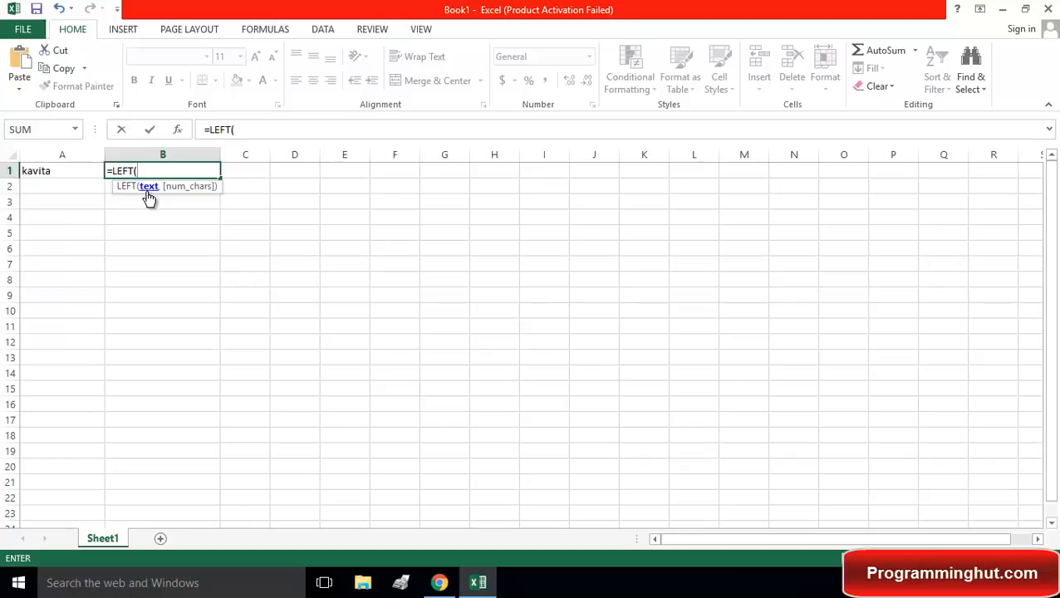
pyautogui.write('a')
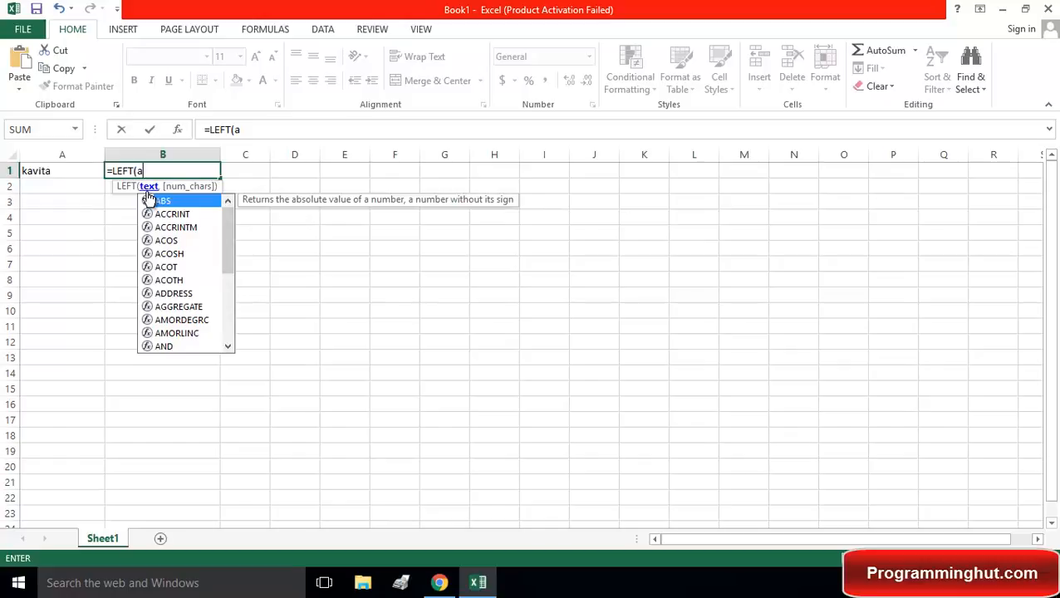
pyautogui.write('1')
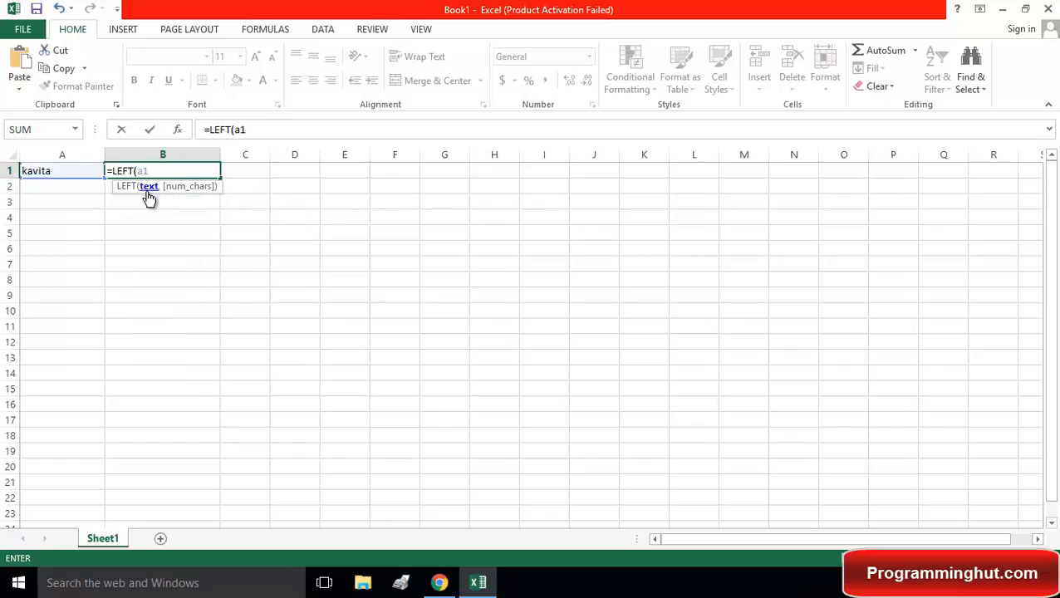
pyautogui.write(',3')
pyautogui.press('Return')
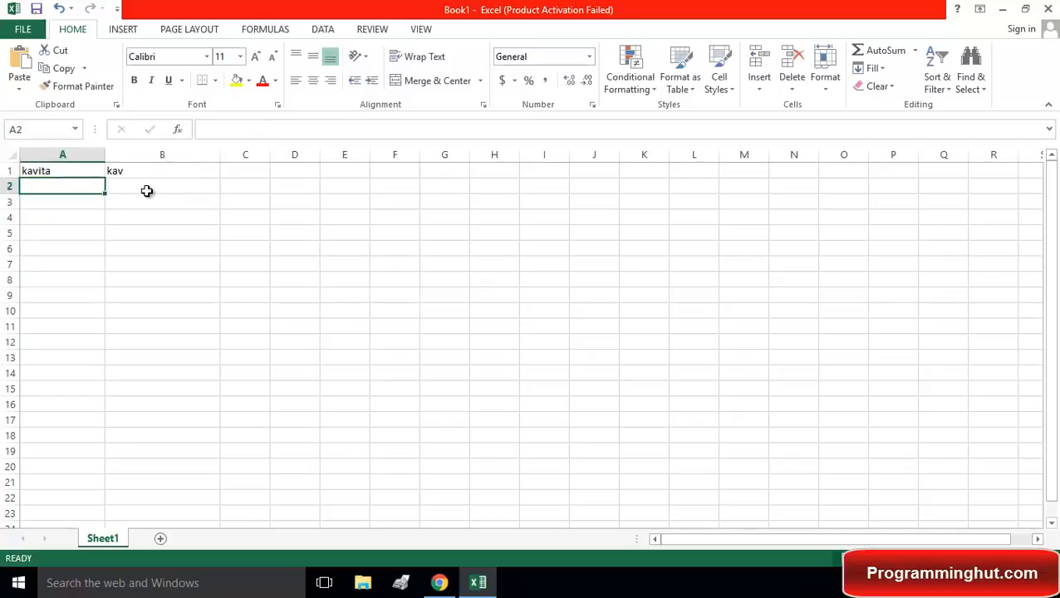
pyautogui.press('Up')
pyautogui.press('Right')
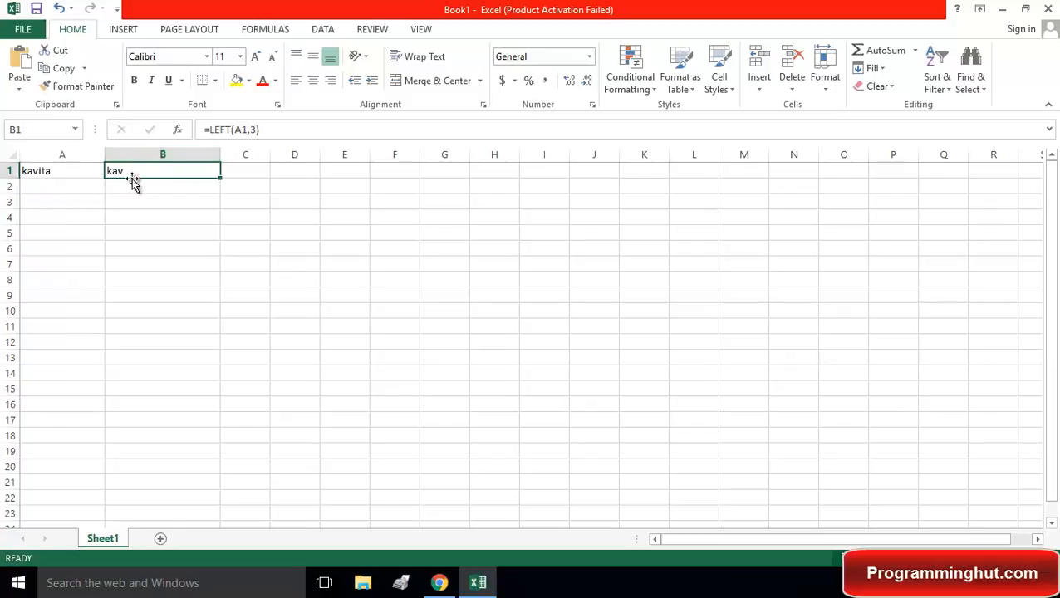
# Extract the last three characters of A1 into cell C1 with the formula =RIGHT(A1,3).
pyautogui.click(251, 169)
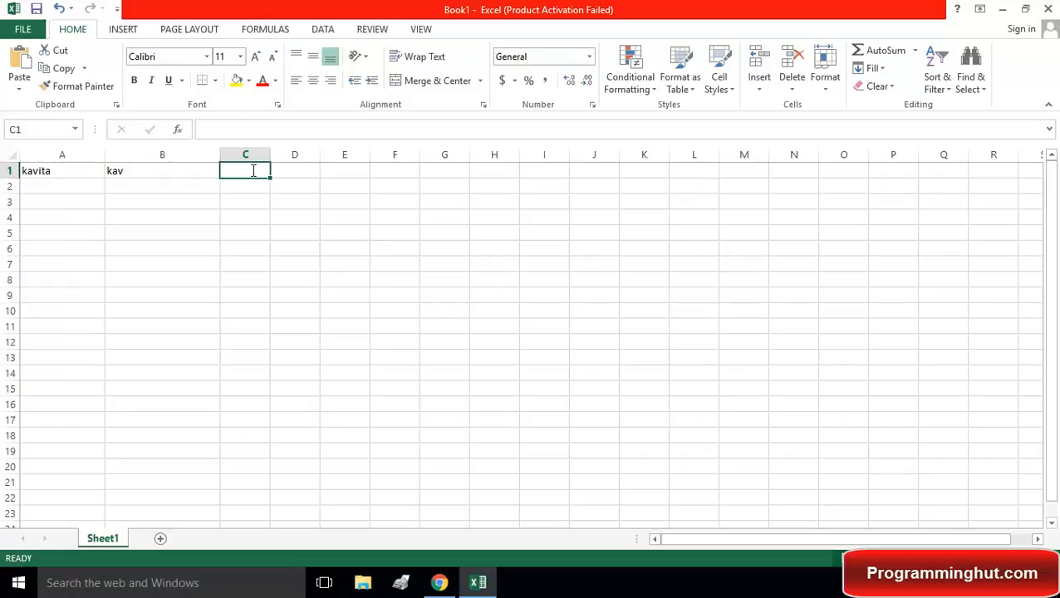
pyautogui.write('=r')
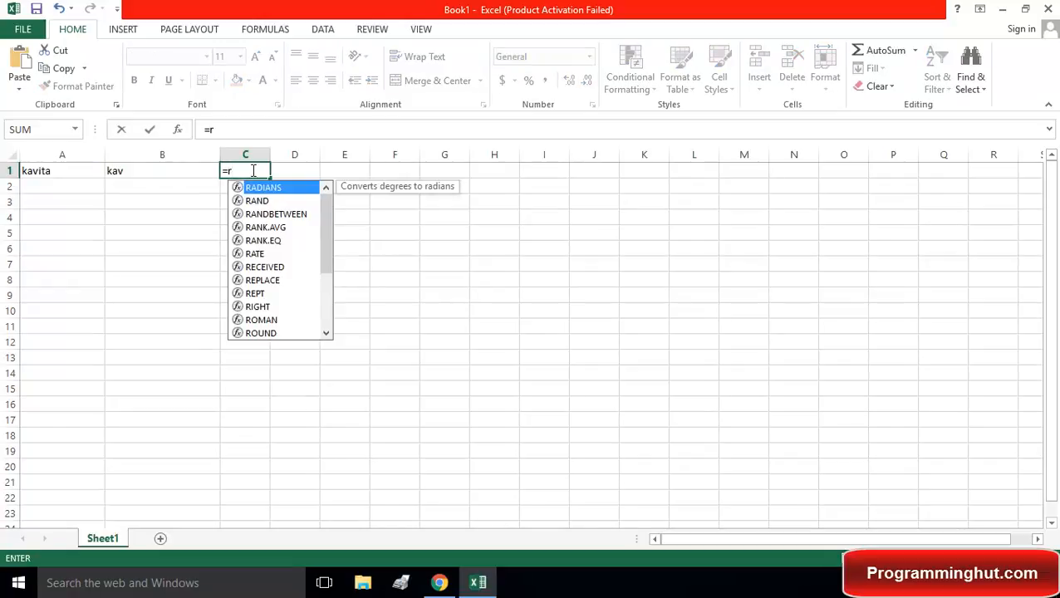
pyautogui.write('ight')
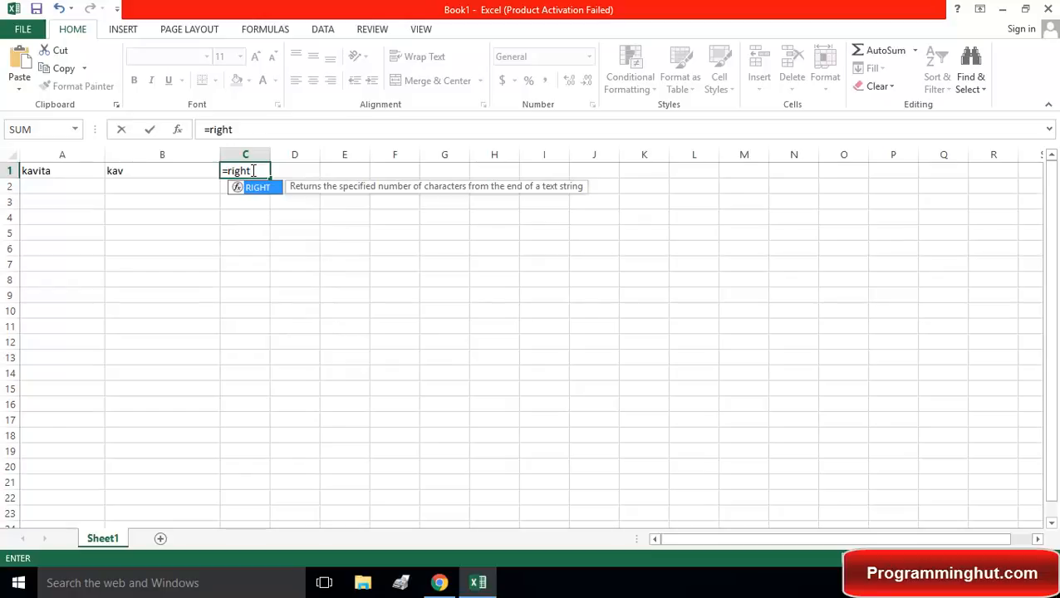
pyautogui.press('Tab')
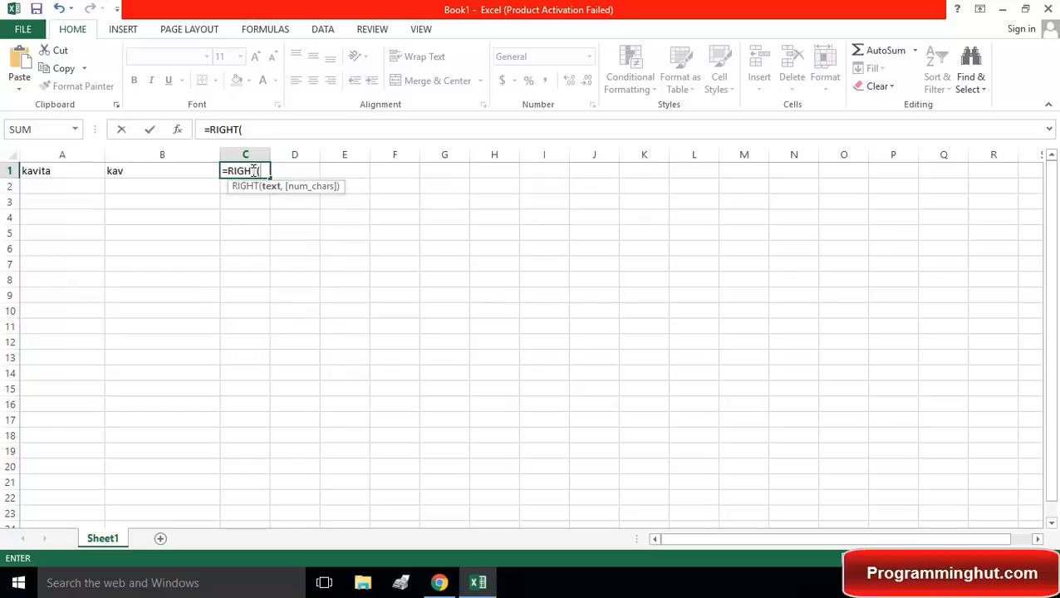
pyautogui.write('a1')
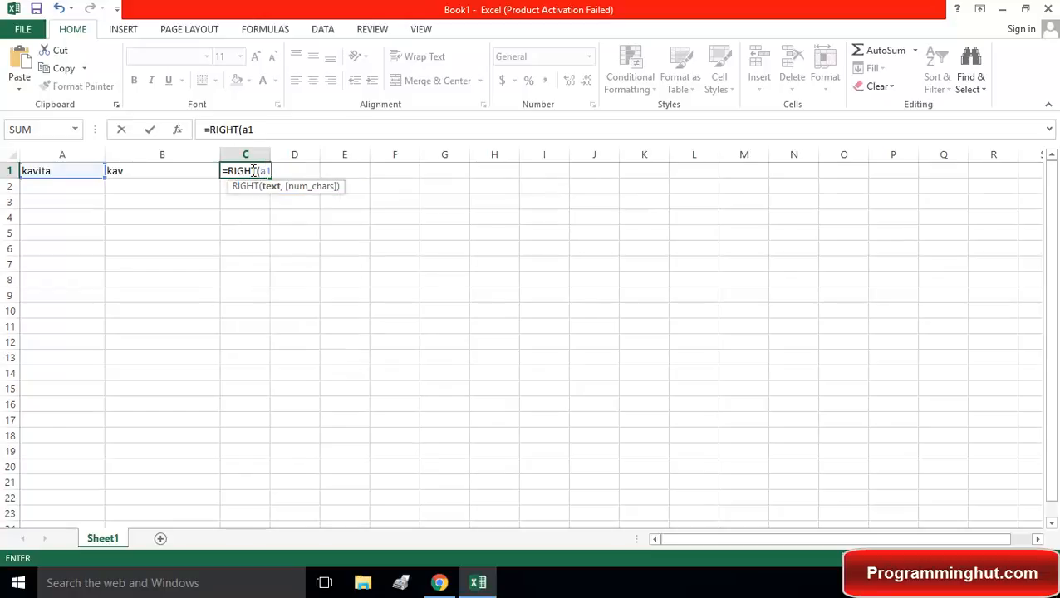
pyautogui.write(',')
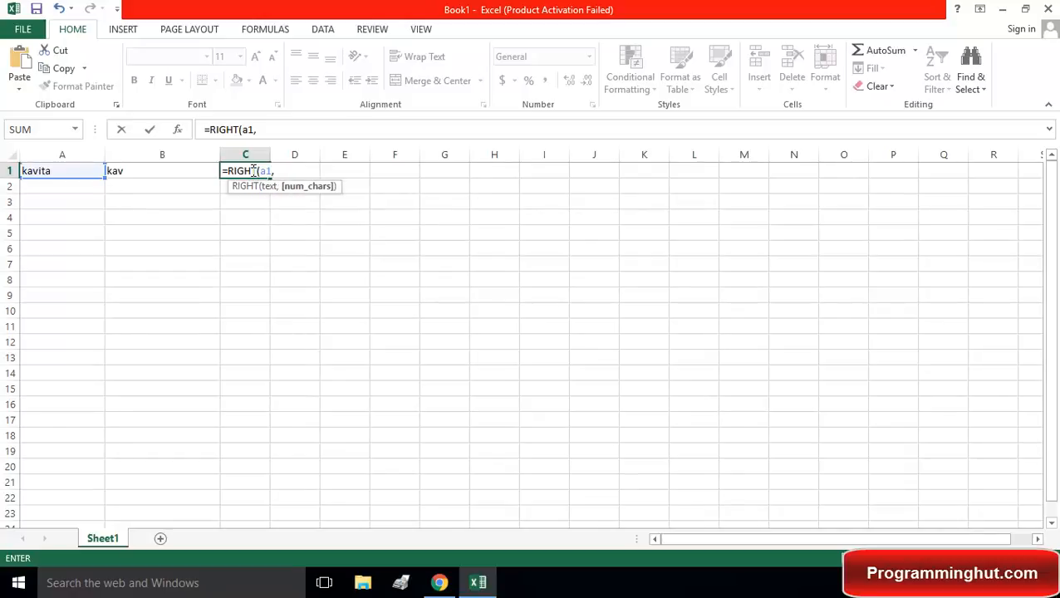
pyautogui.write('3')
pyautogui.press('Return')
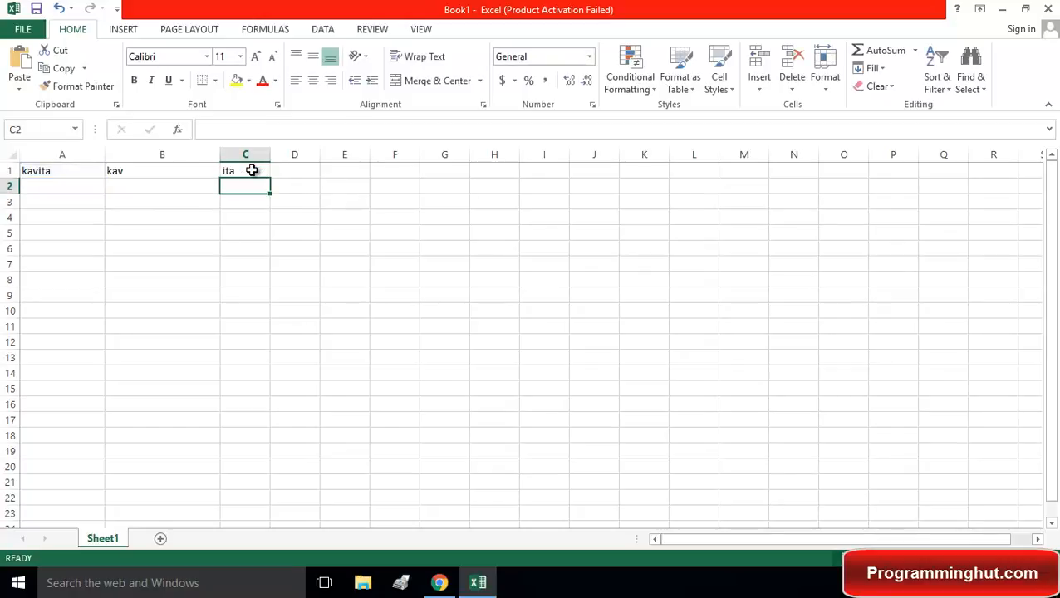
pyautogui.click(252, 170)
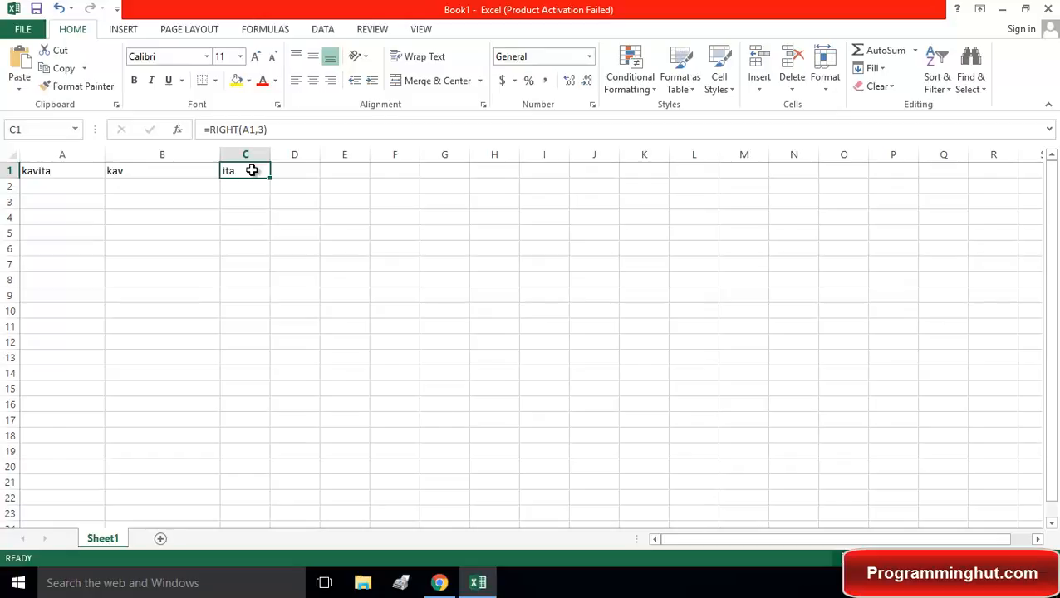
# Convert the text of A1 to capital letters in cell D1 with the formula =UPPER(A1).
pyautogui.press('Right')
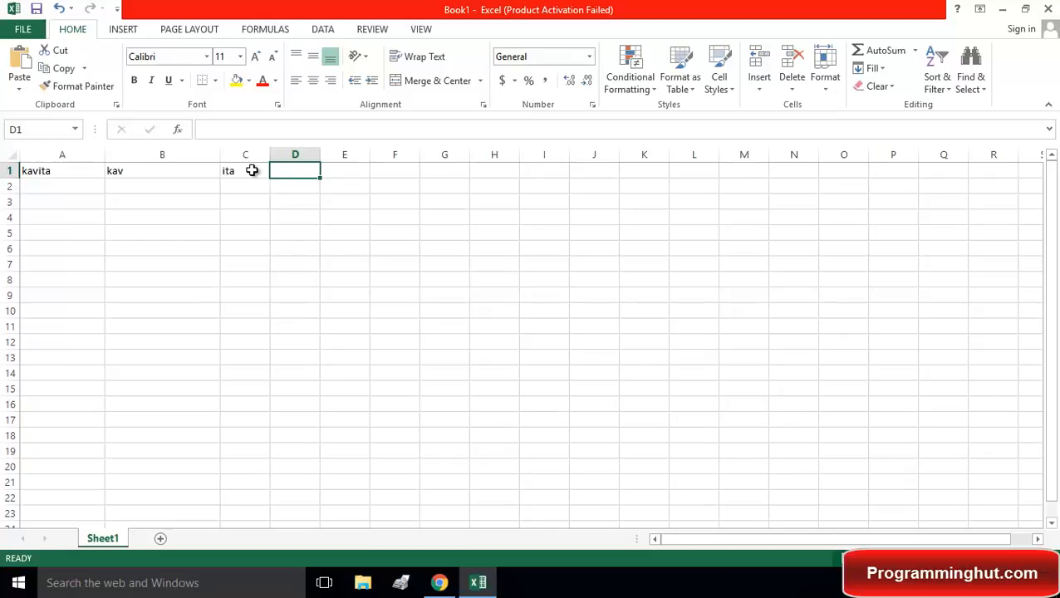
pyautogui.write('=')
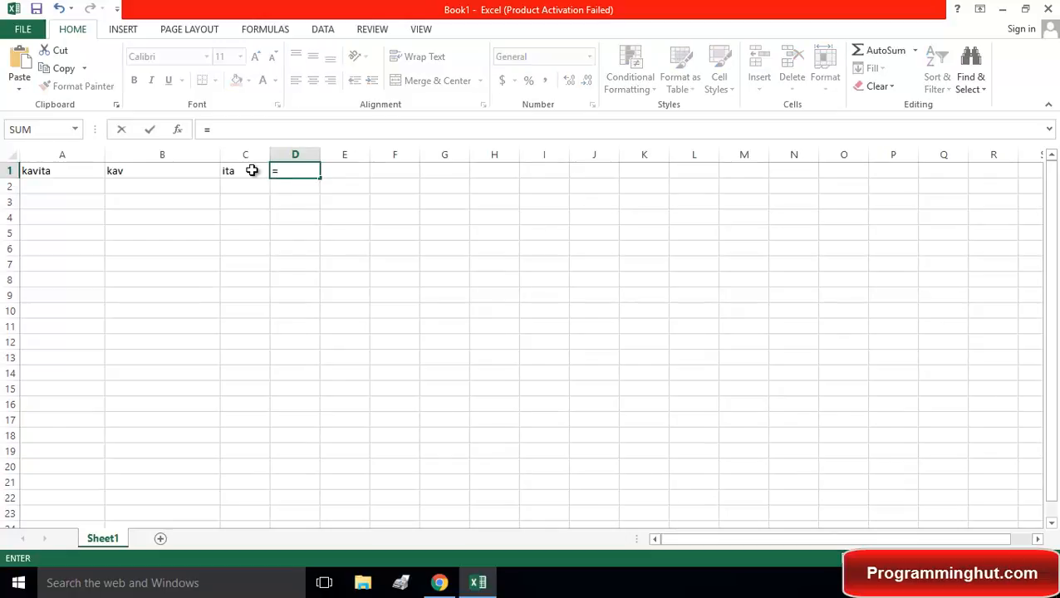
pyautogui.write('u')
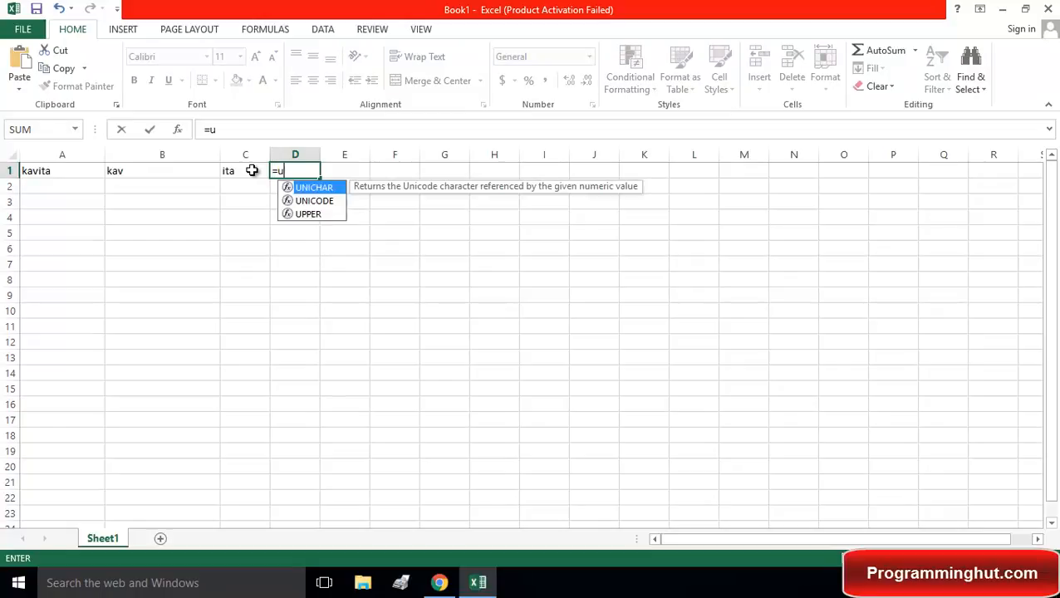
pyautogui.write('pp')
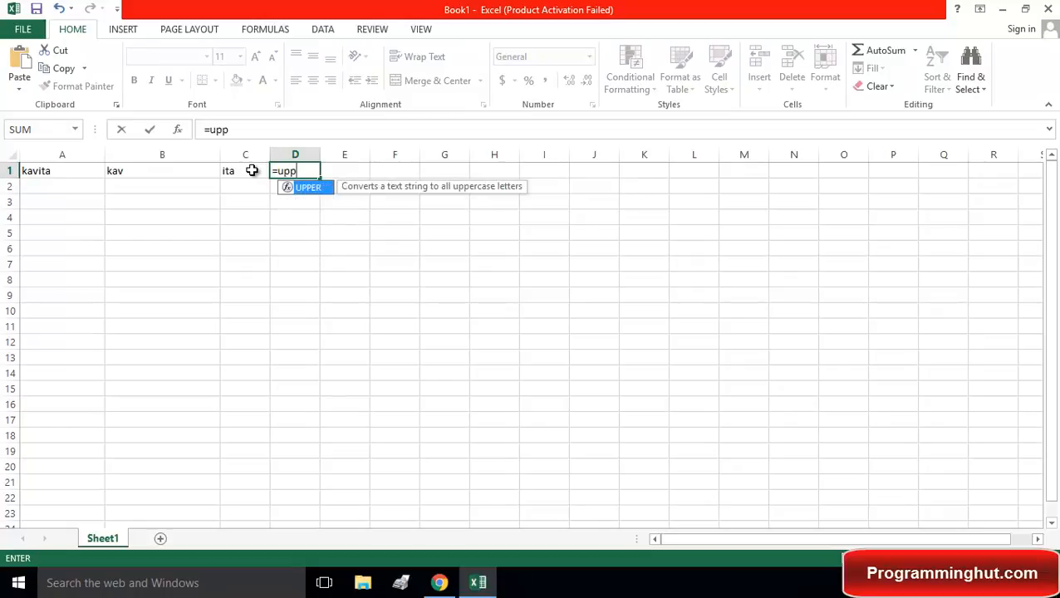
pyautogui.write('er')
pyautogui.press('Tab')
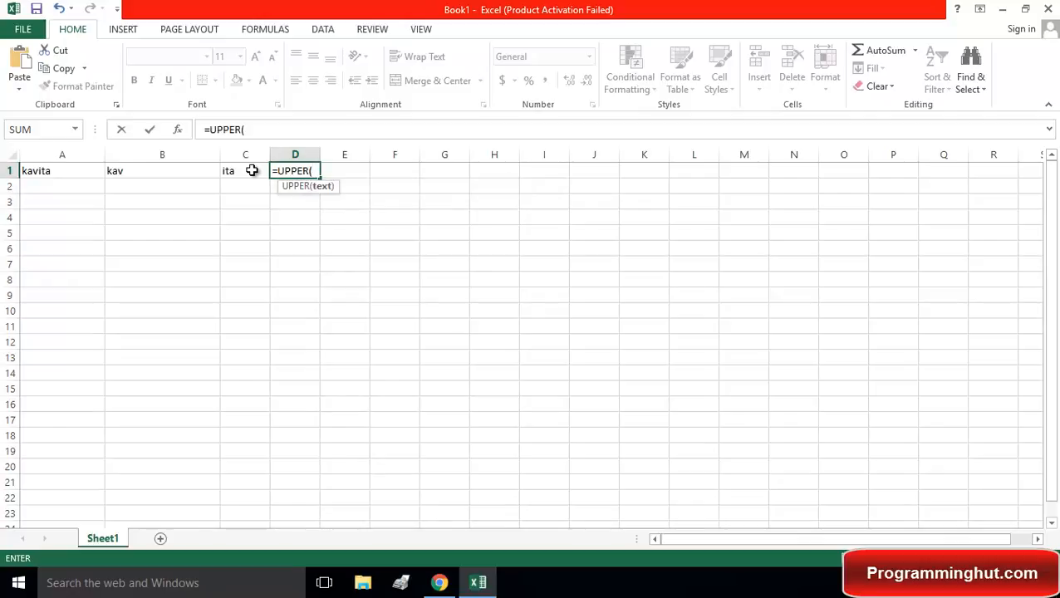
pyautogui.write('a1')
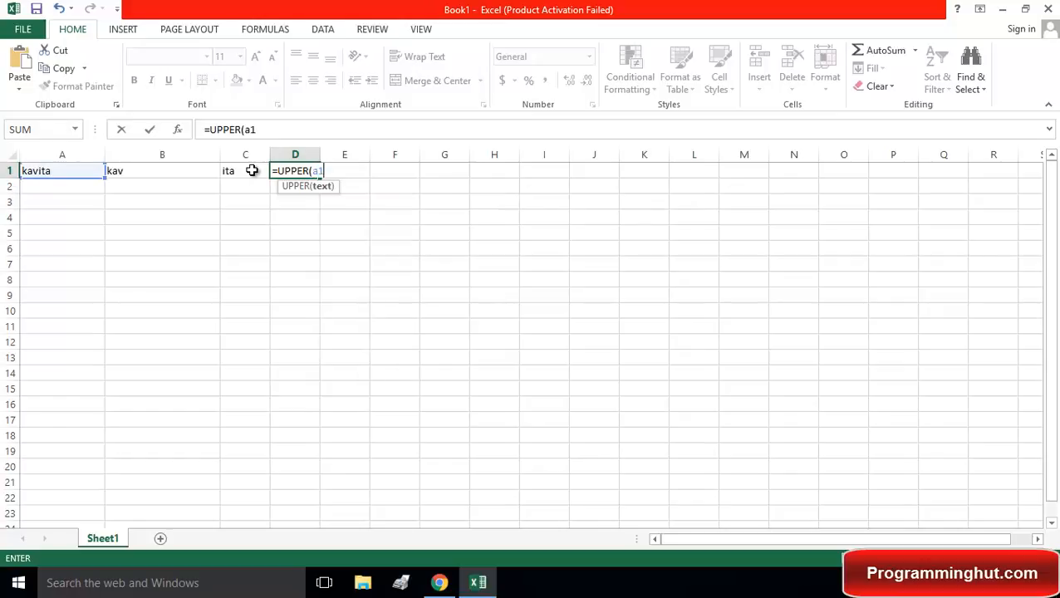
pyautogui.press('Return')
pyautogui.press('Up')
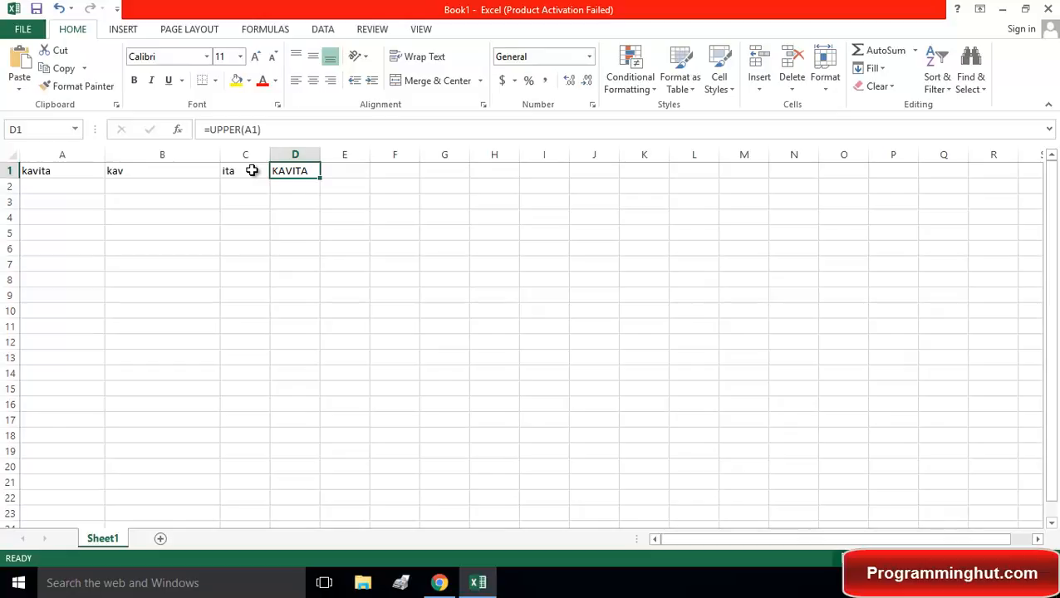
pyautogui.press('F9')
pyautogui.press('F9')
# Convert the text of A1 to small letters in cell E1 with the formula =LOWER(A1).
pyautogui.press('Right')
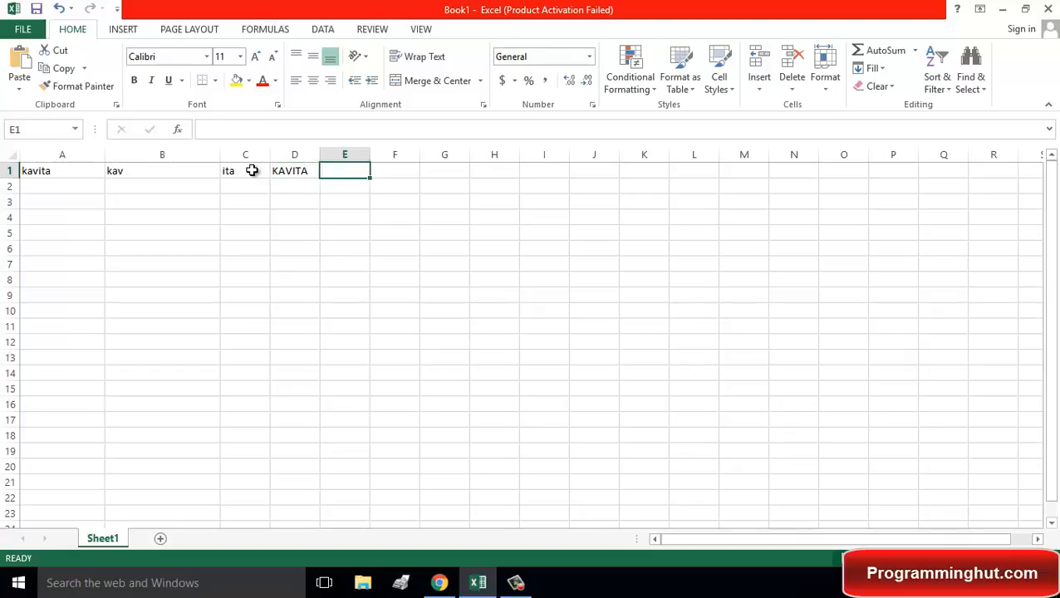
pyautogui.write('=')
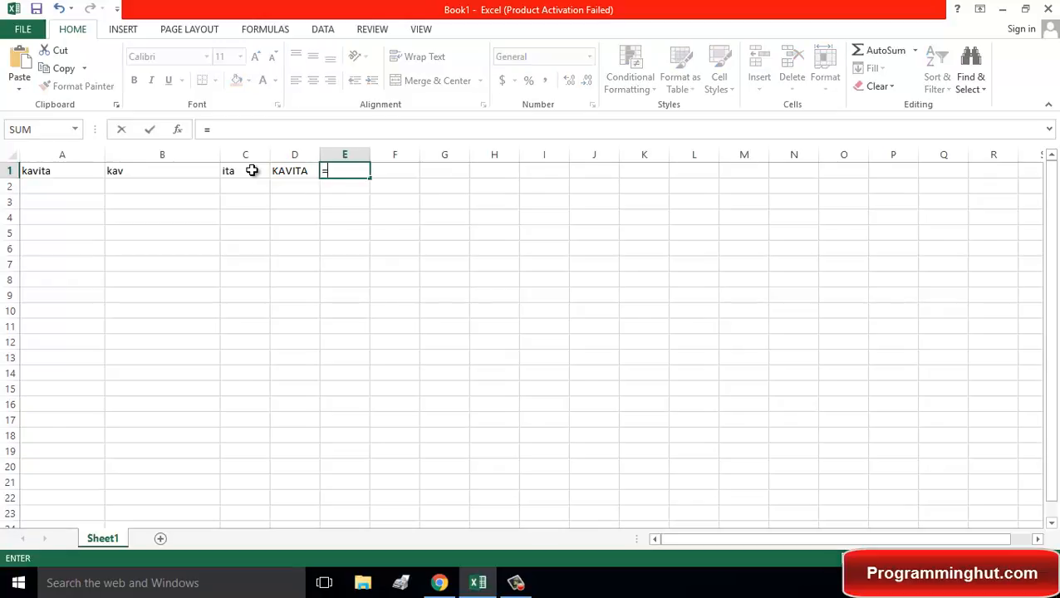
pyautogui.write('lowe')
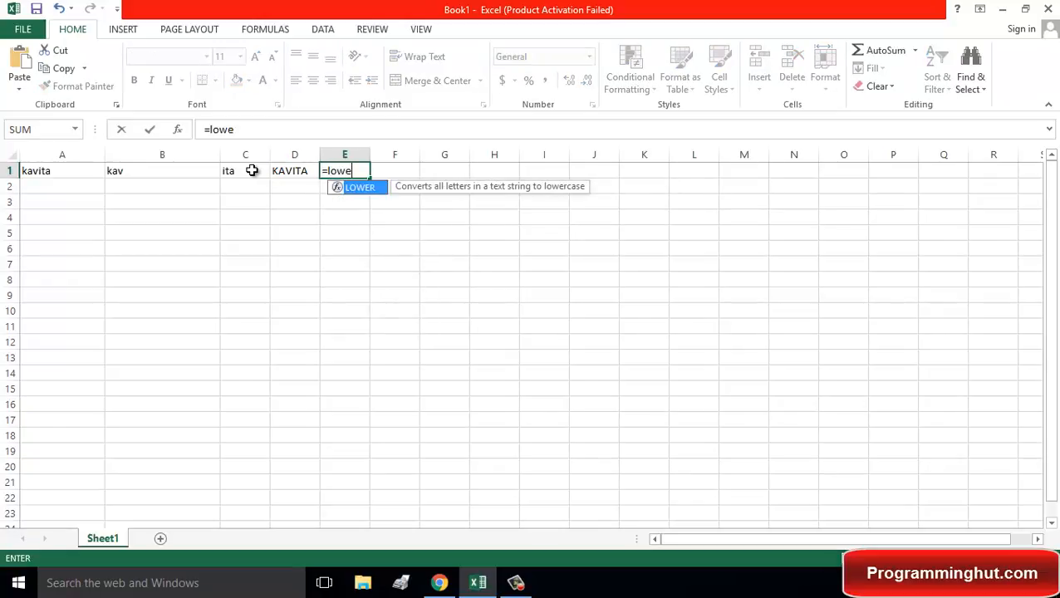
pyautogui.press('Tab')
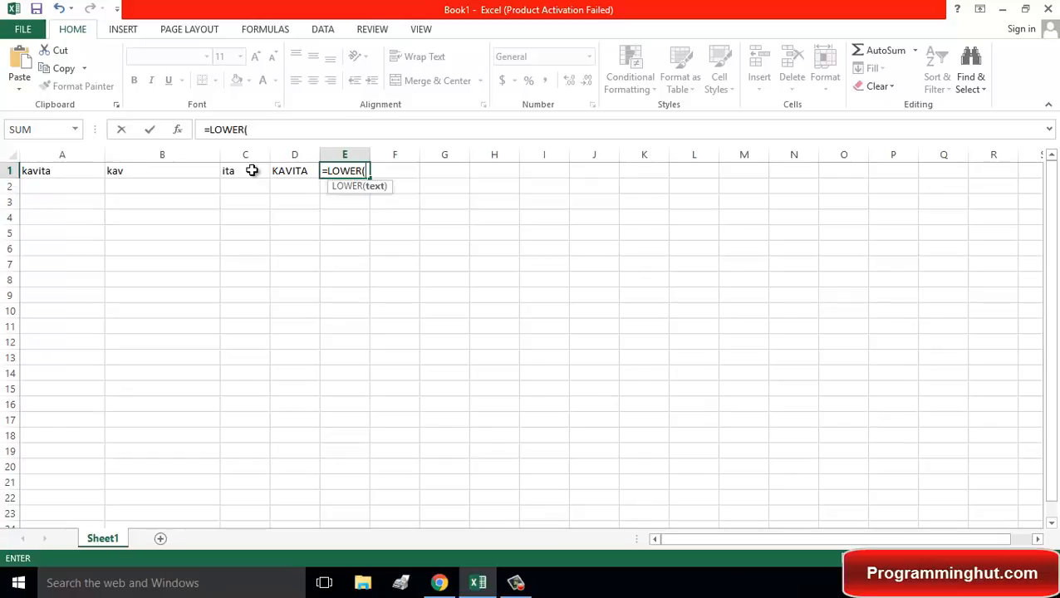
pyautogui.write('a')
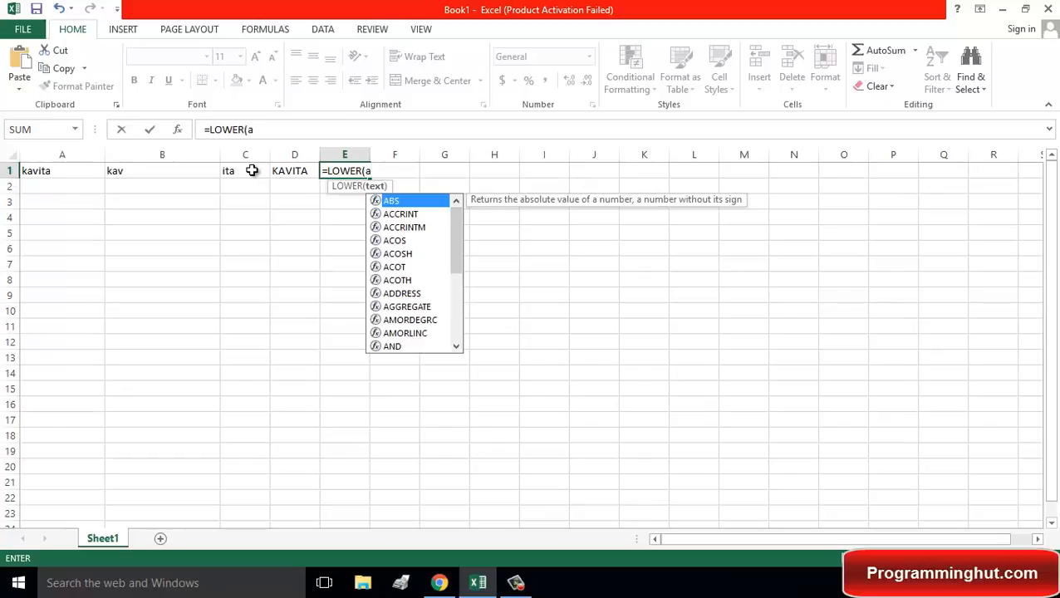
pyautogui.write('1')
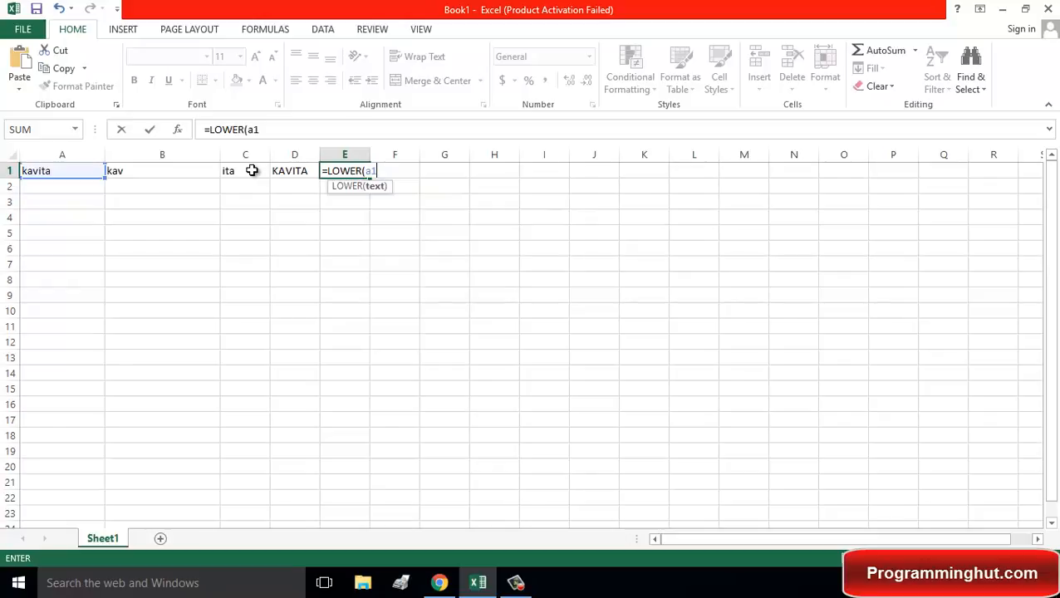
pyautogui.write(')')
pyautogui.press('Return')
pyautogui.press('Up')
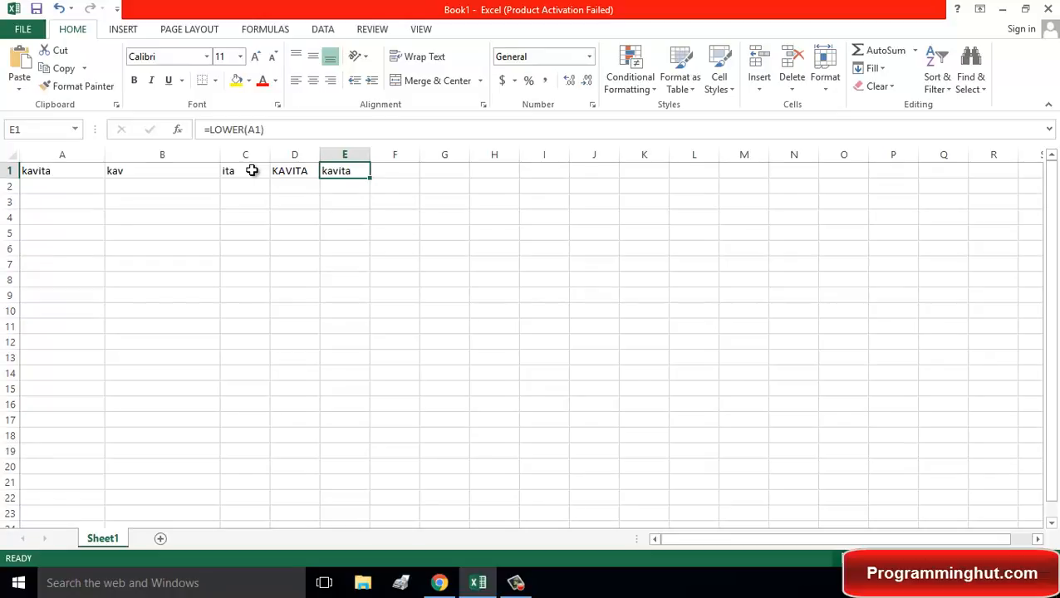
# Change the reference in E1's LOWER formula to D1 so that it reads =LOWER(D1).
pyautogui.press('F2')
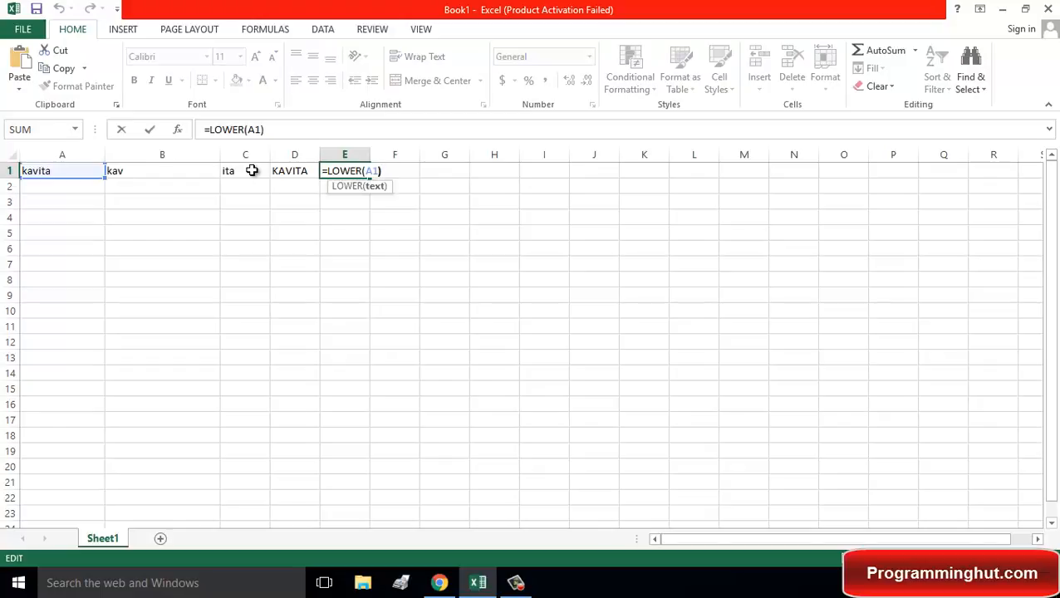
pyautogui.press('BackSpace')
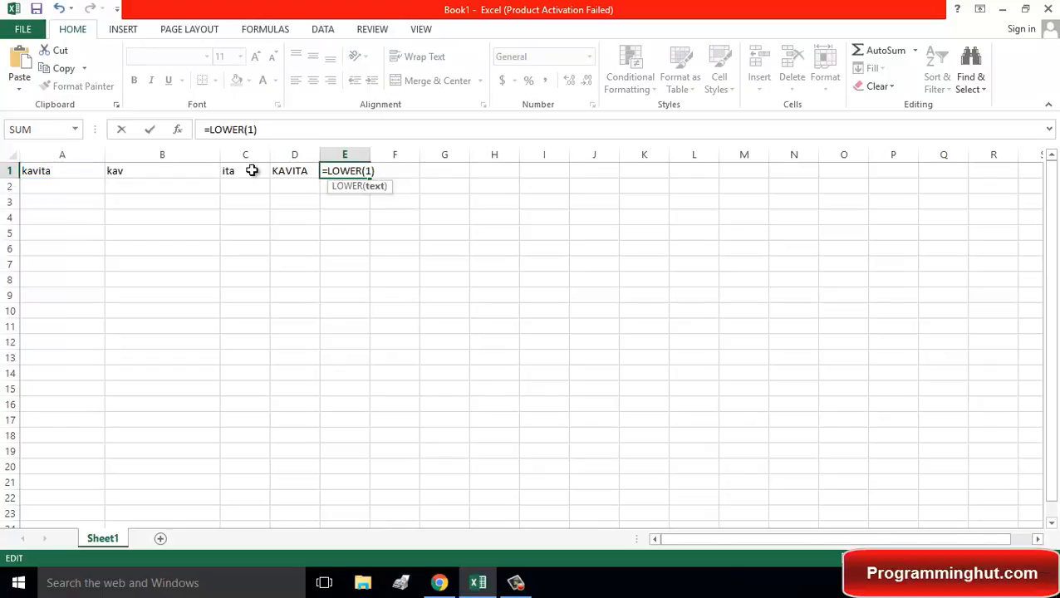
pyautogui.write('d')
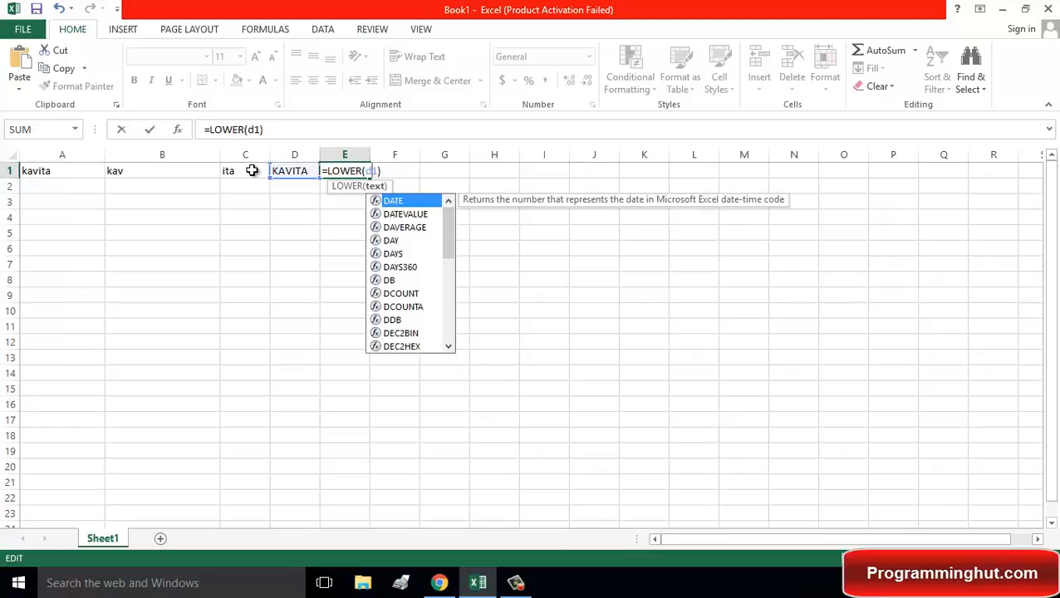
pyautogui.press('Return')
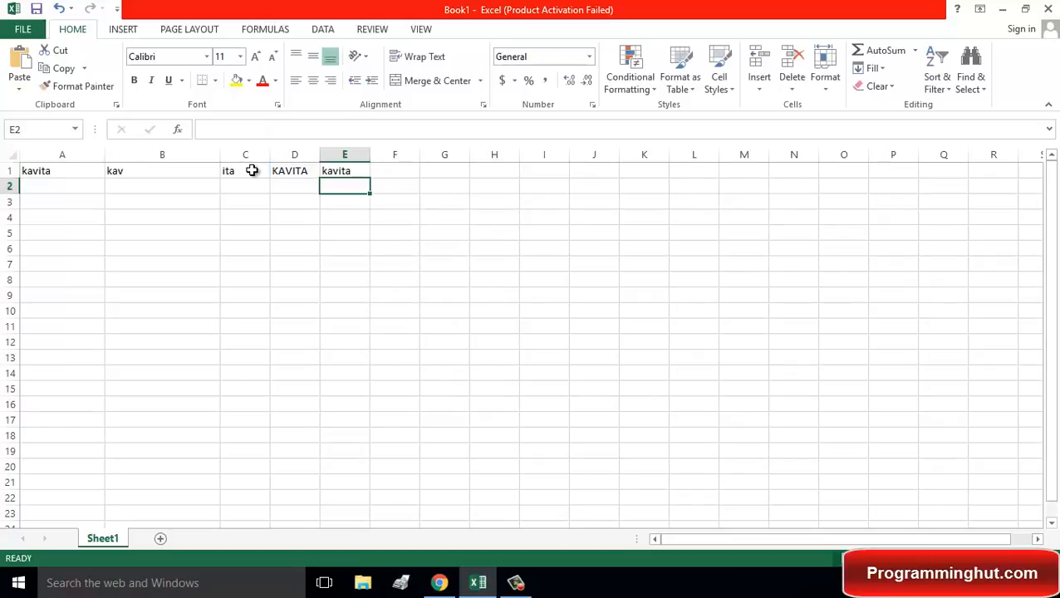
# Add the column heading "mid" in cell F1.
pyautogui.press('Up')
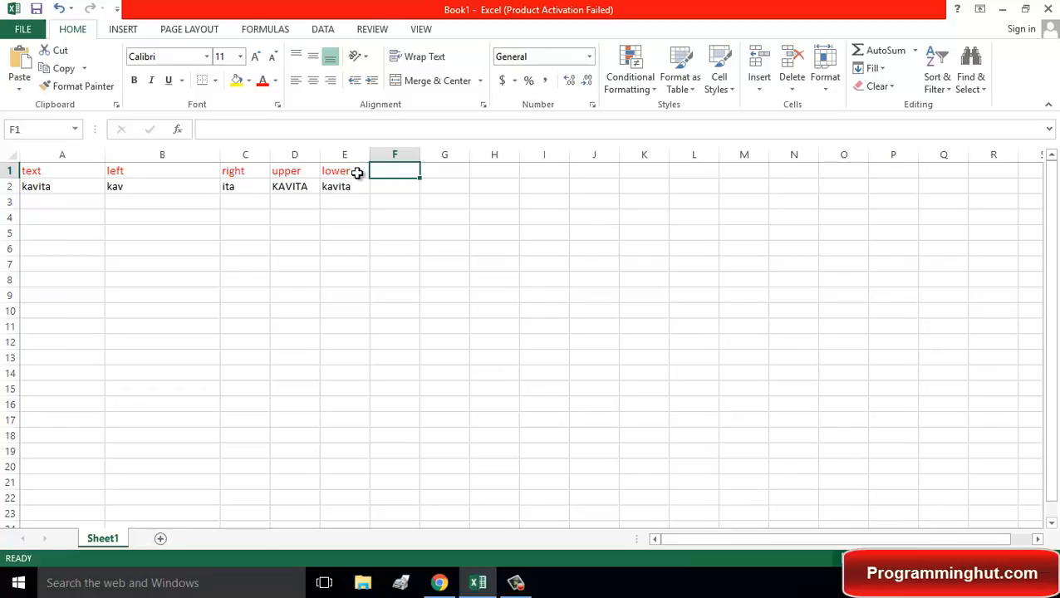
pyautogui.write('mid')
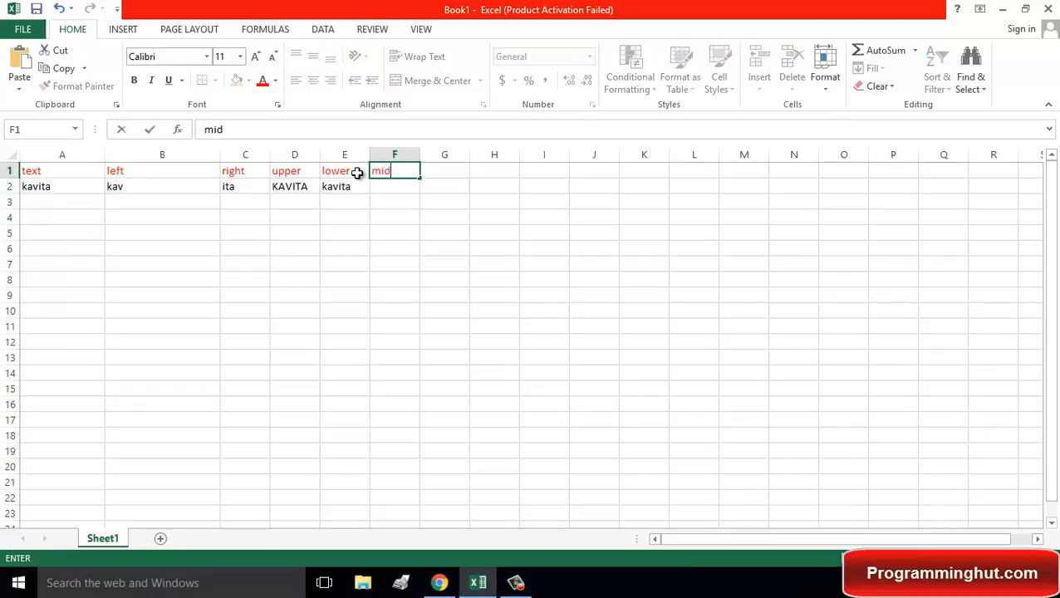
pyautogui.press('Return')
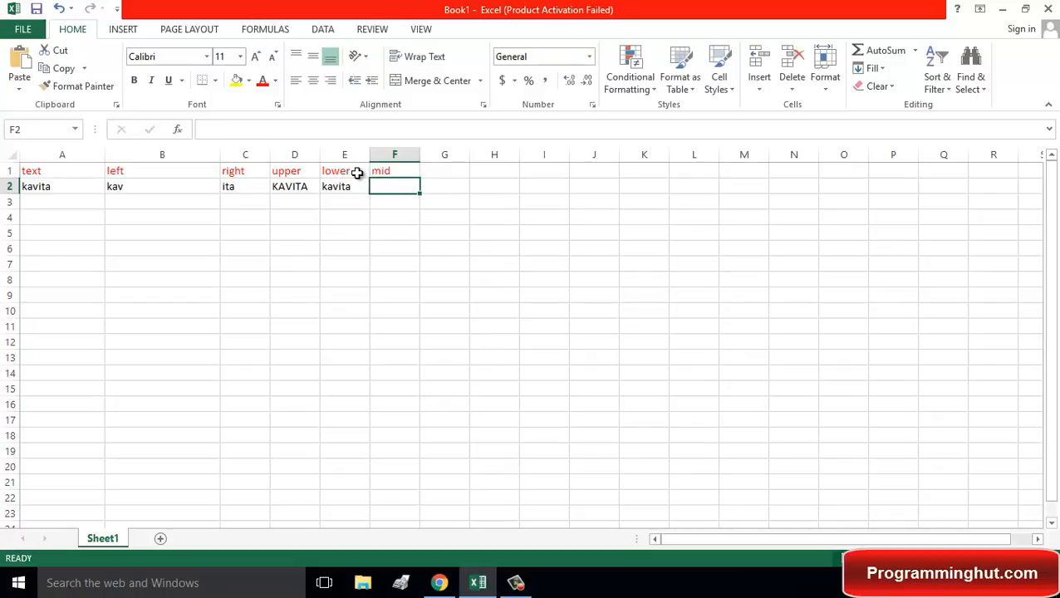
# Enter the formula =MID(A1,2,2) in cell F2 to take two characters starting from the second.
pyautogui.write('=')
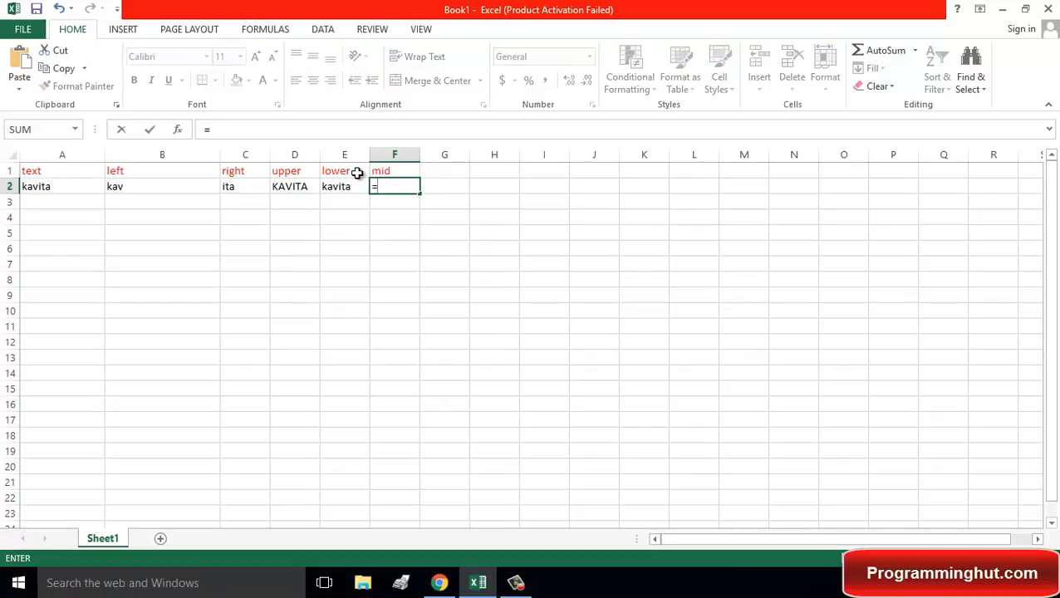
pyautogui.write('mid')
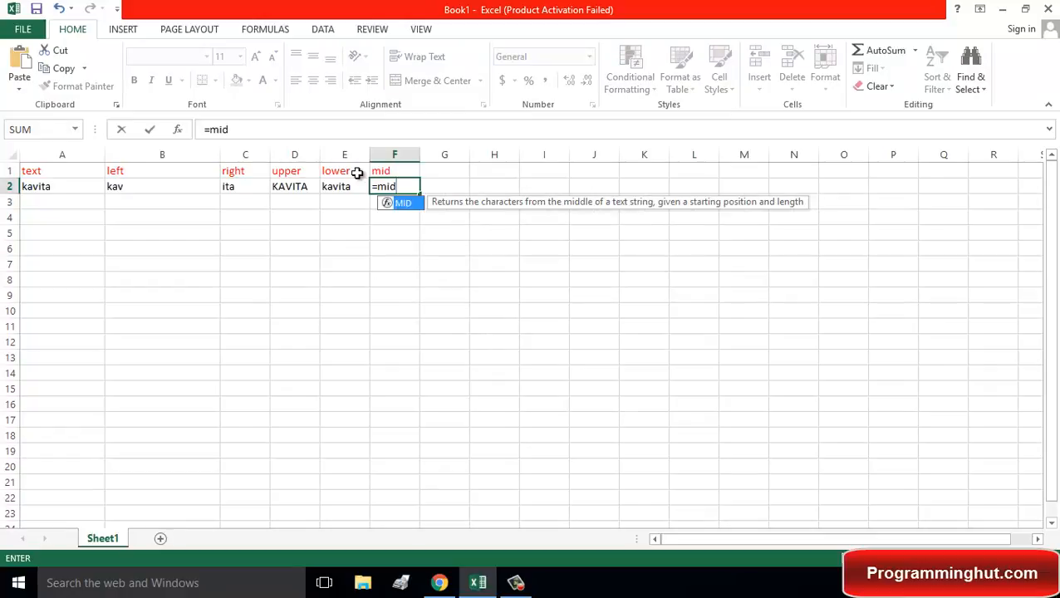
pyautogui.press('Tab')
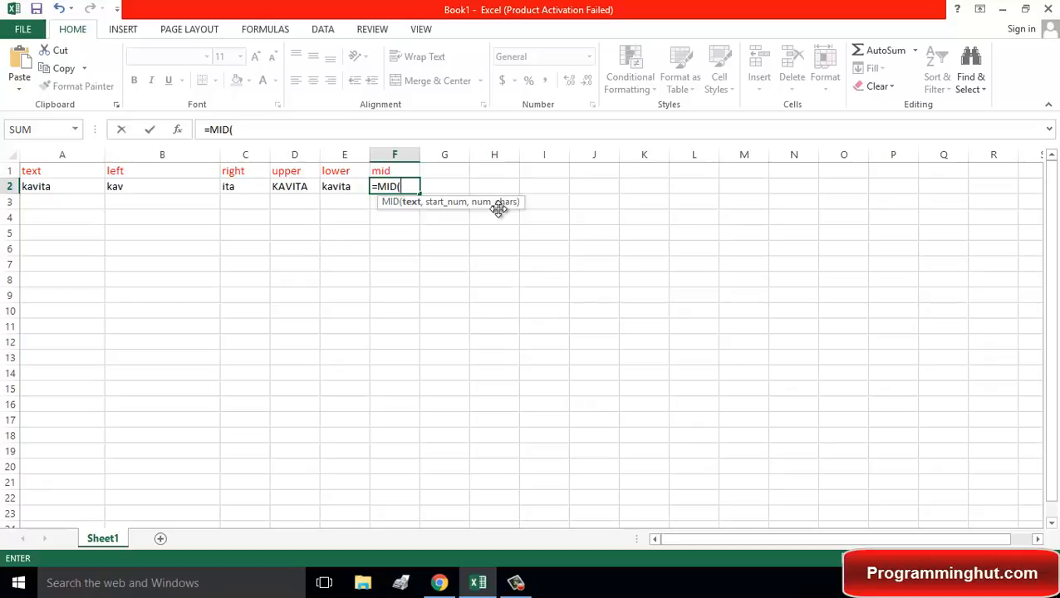
pyautogui.write('a1')
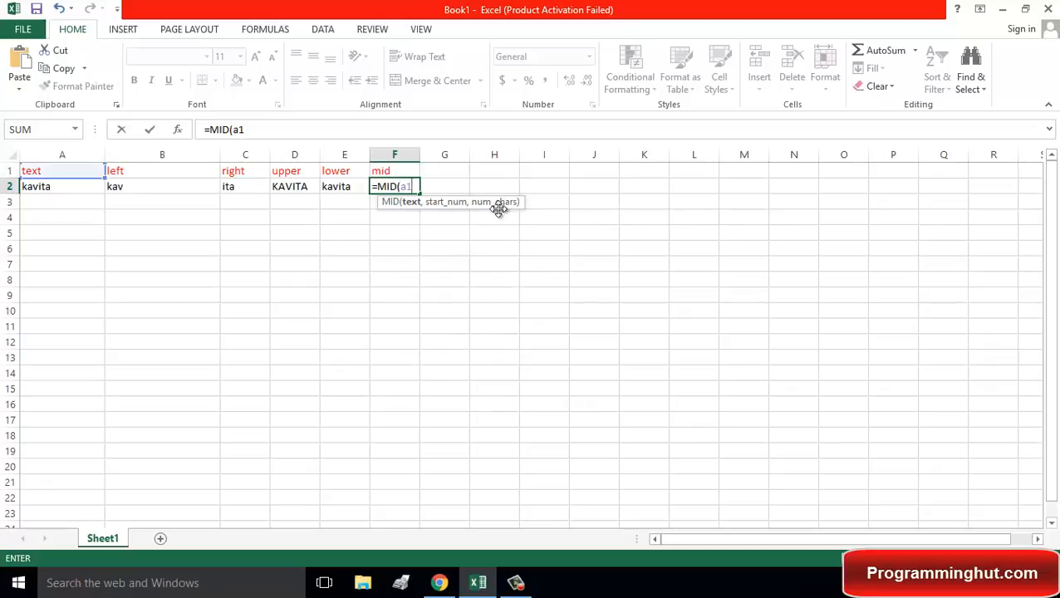
pyautogui.write(',2,')
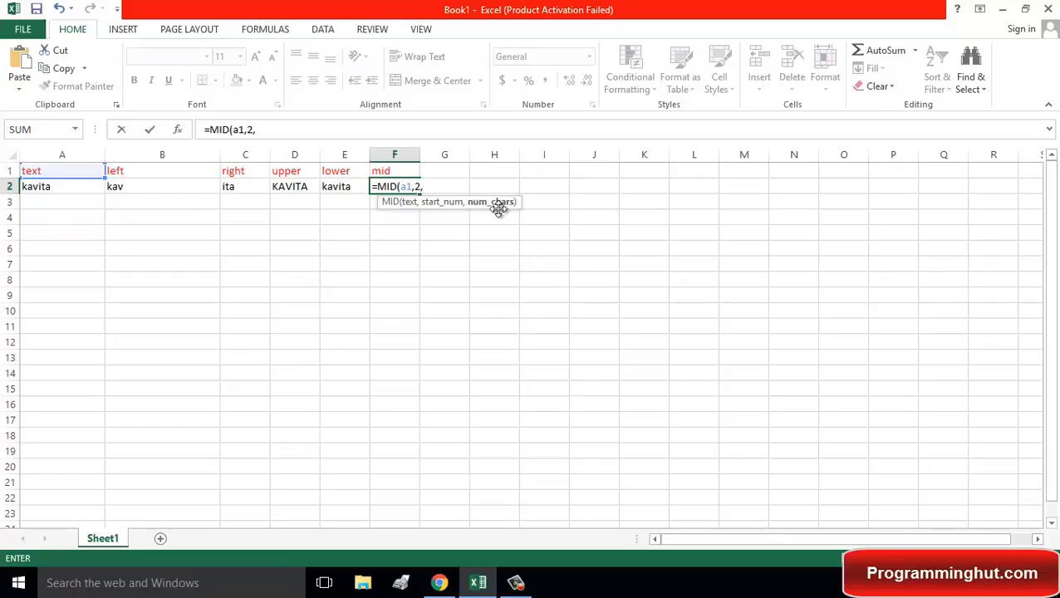
pyautogui.write('2)')
pyautogui.press('Return')
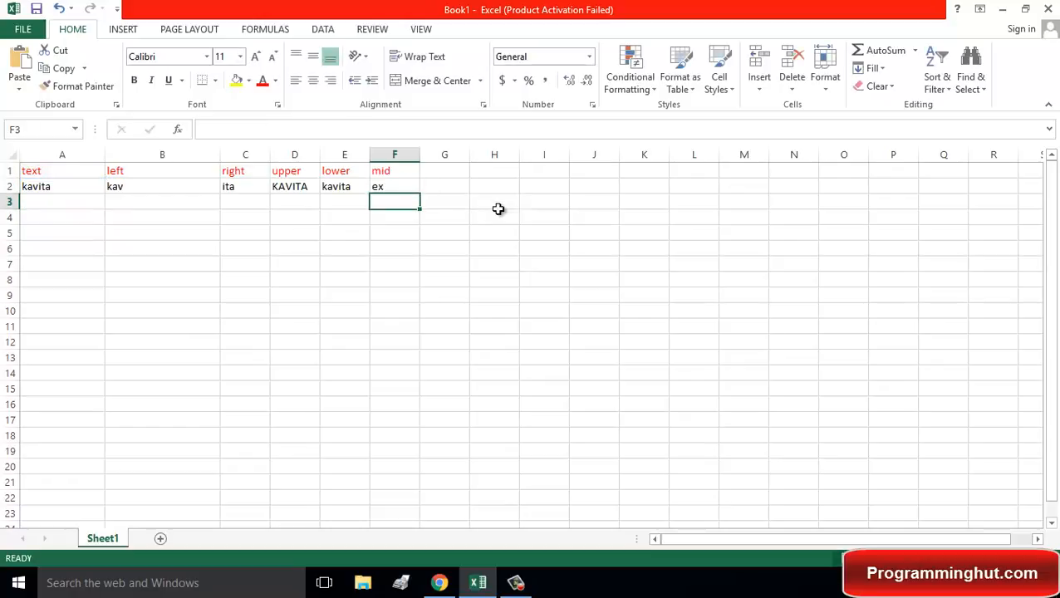
# Change the reference in F2's MID formula to A2 so that it reads =MID(A2,2,2).
pyautogui.press('Up')
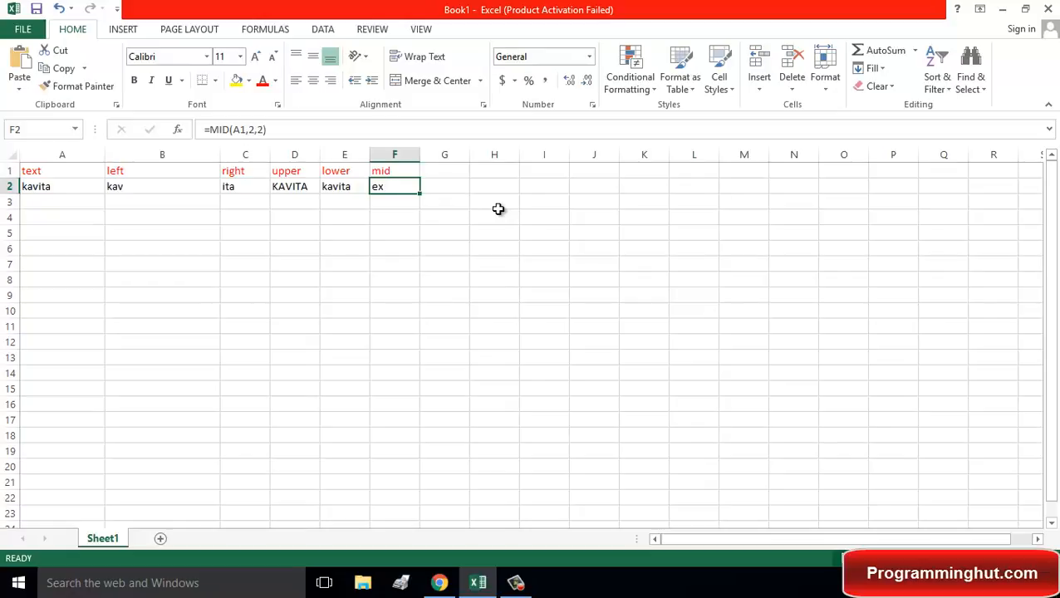
pyautogui.press('F2')
pyautogui.press('Left')
pyautogui.press('Left')
pyautogui.press('Left')
pyautogui.press('Left')
pyautogui.press('Left')
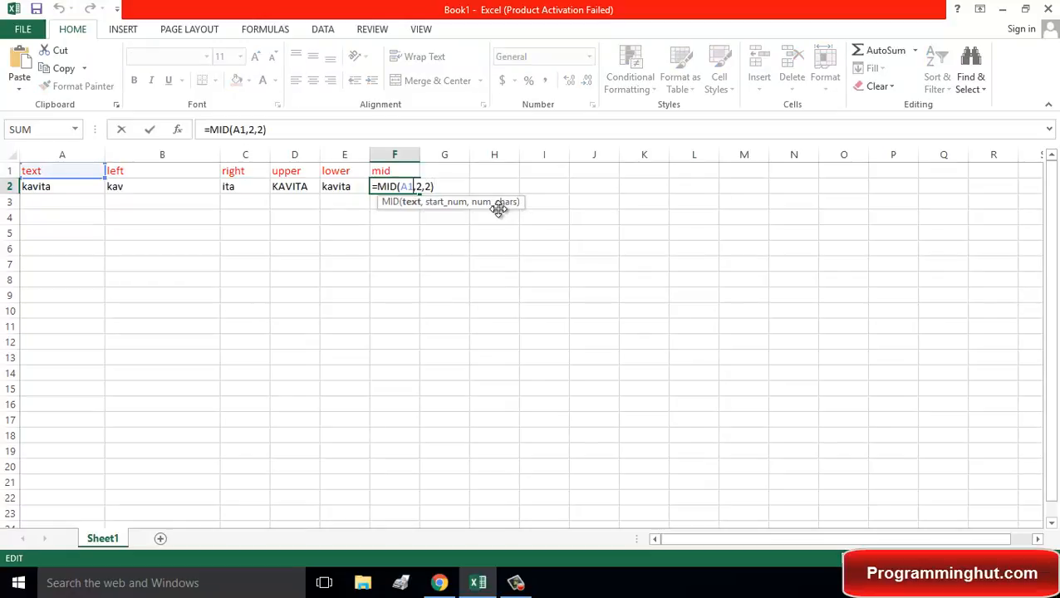
pyautogui.press('BackSpace')
pyautogui.write('2')
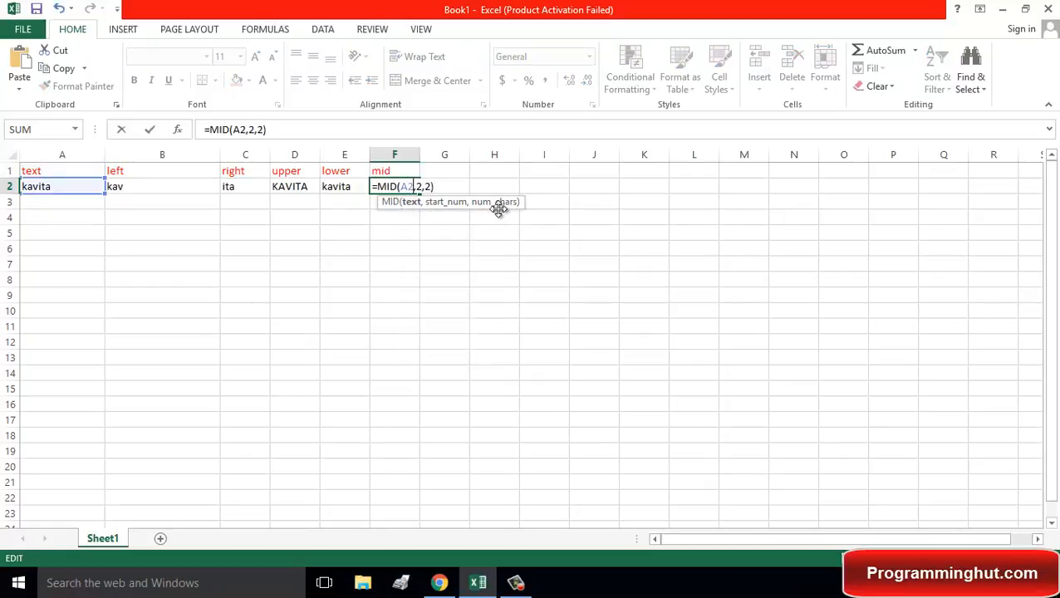
pyautogui.press('Return')
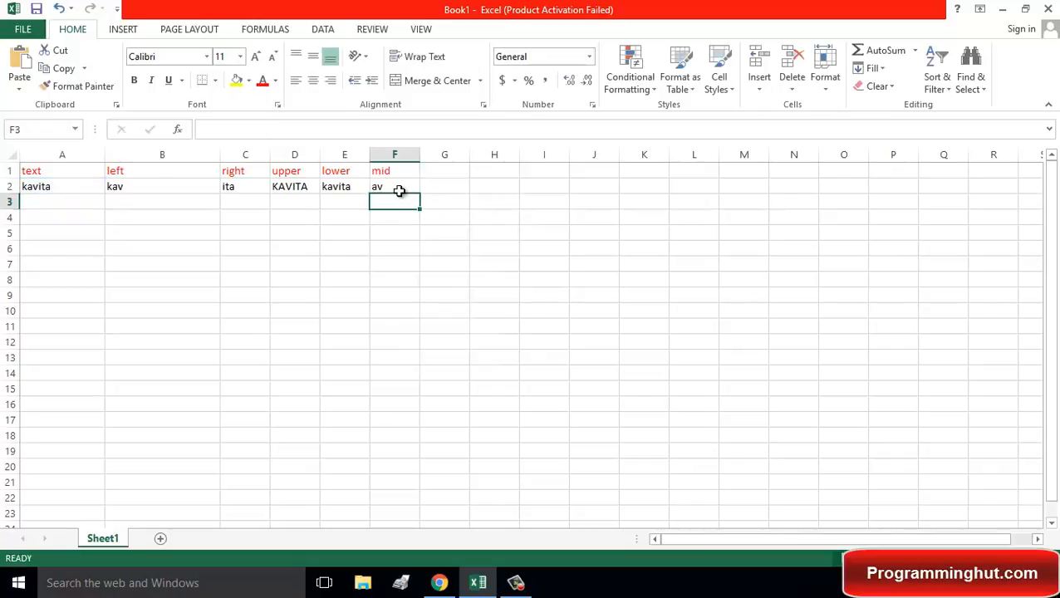
pyautogui.click(395, 188)
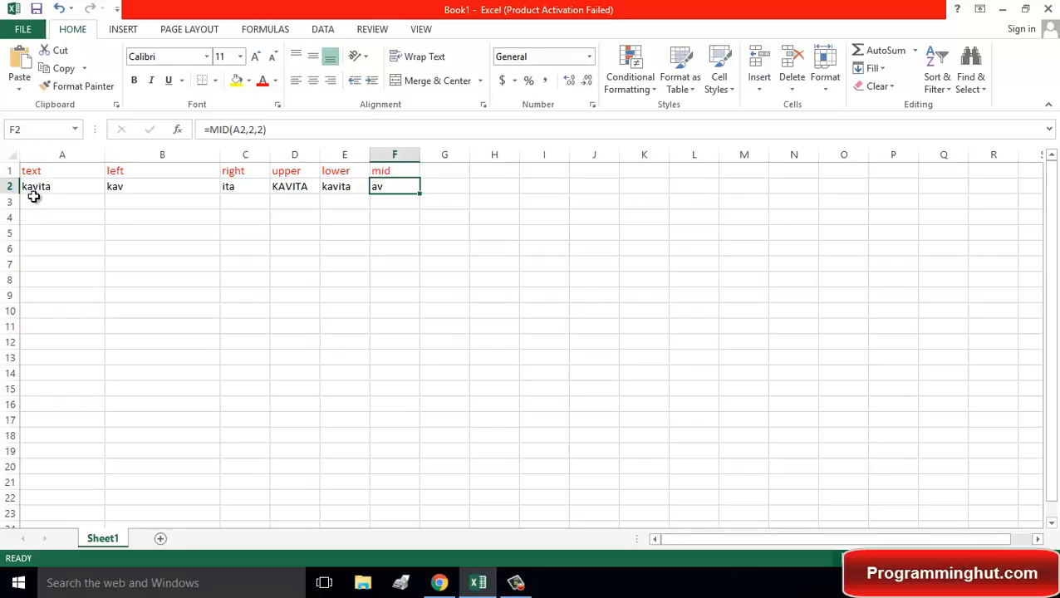
pyautogui.click(390, 203)
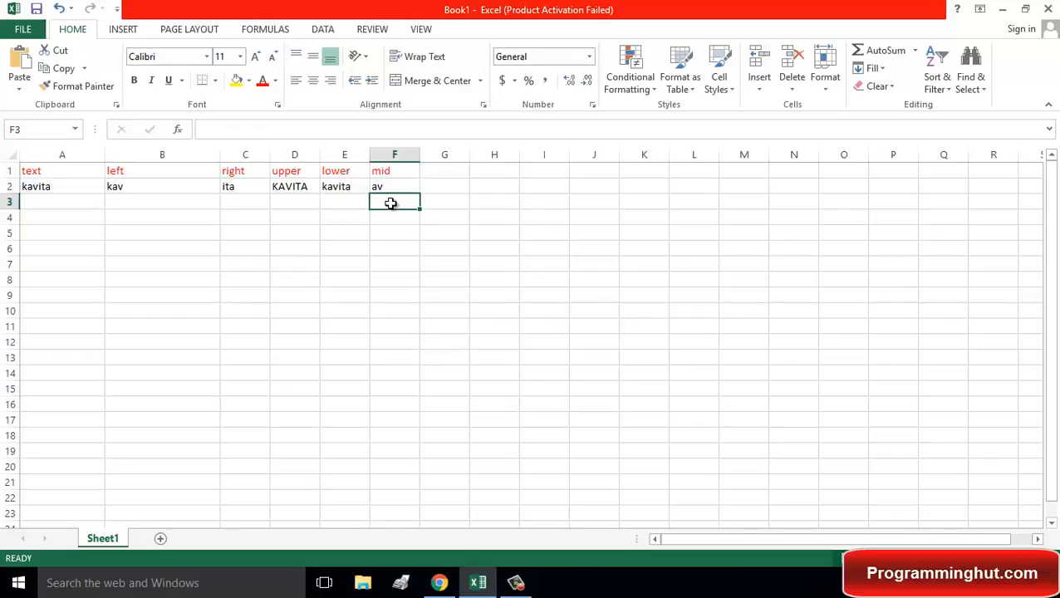
# Enter the sample text "helloworld" in cell A3 of the text column.
pyautogui.click(62, 204)
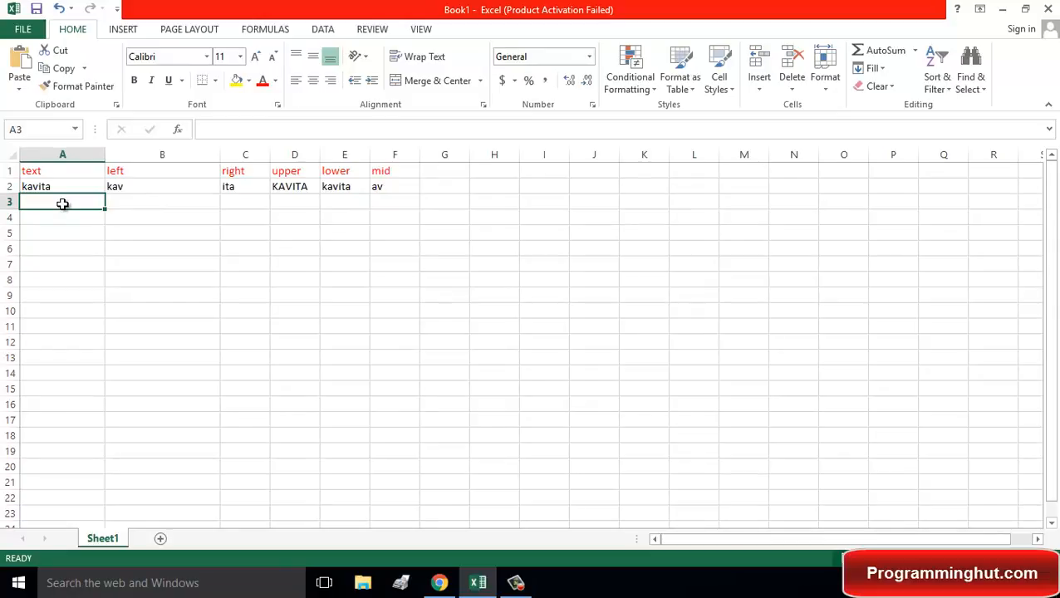
pyautogui.write('hellow')
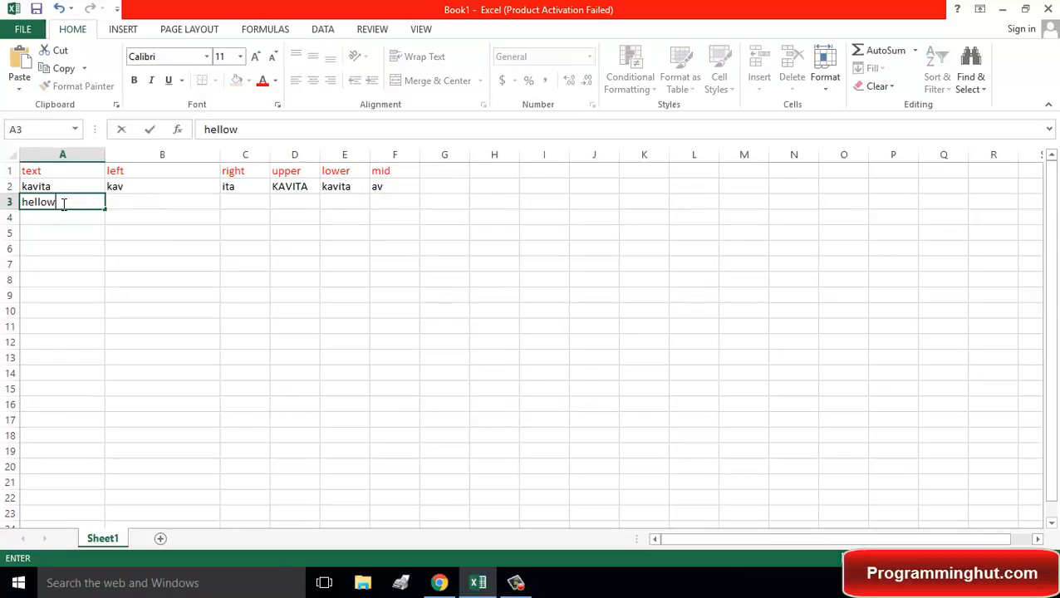
pyautogui.write('orld')
pyautogui.press('Tab')
pyautogui.press('Tab')
pyautogui.press('Tab')
pyautogui.press('Tab')
pyautogui.press('Tab')
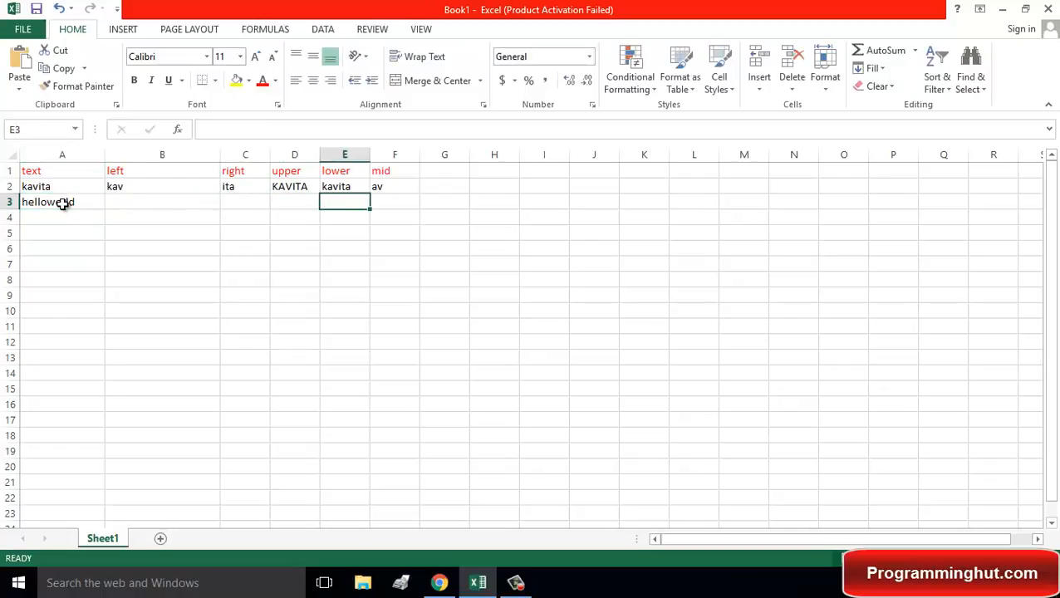
# Extract three characters of A3 starting from the third into cell F3 with the formula =MID(A3,3,3).
pyautogui.write('=mid')
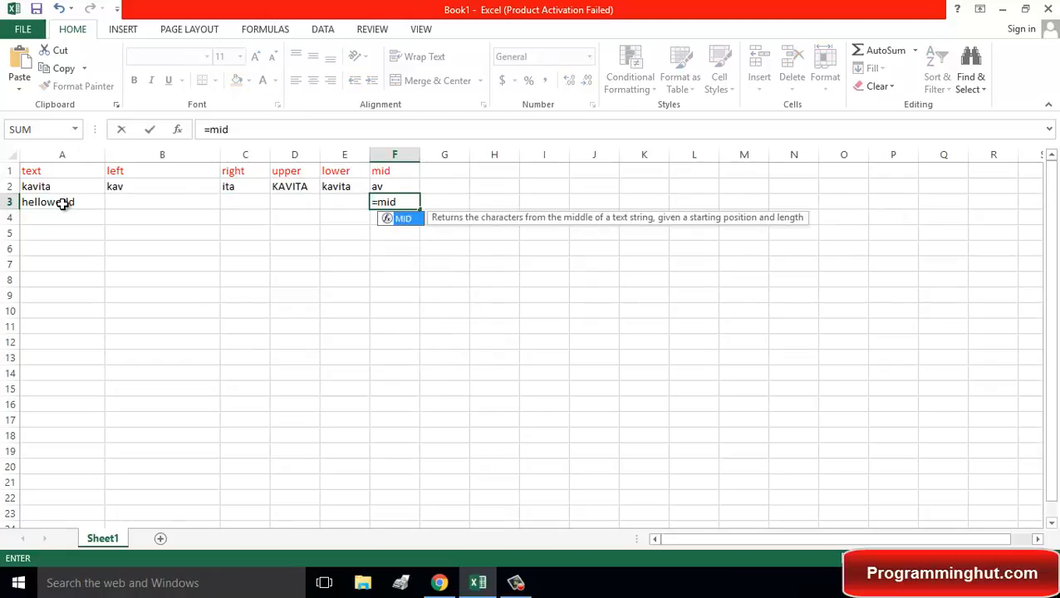
pyautogui.press('Tab')
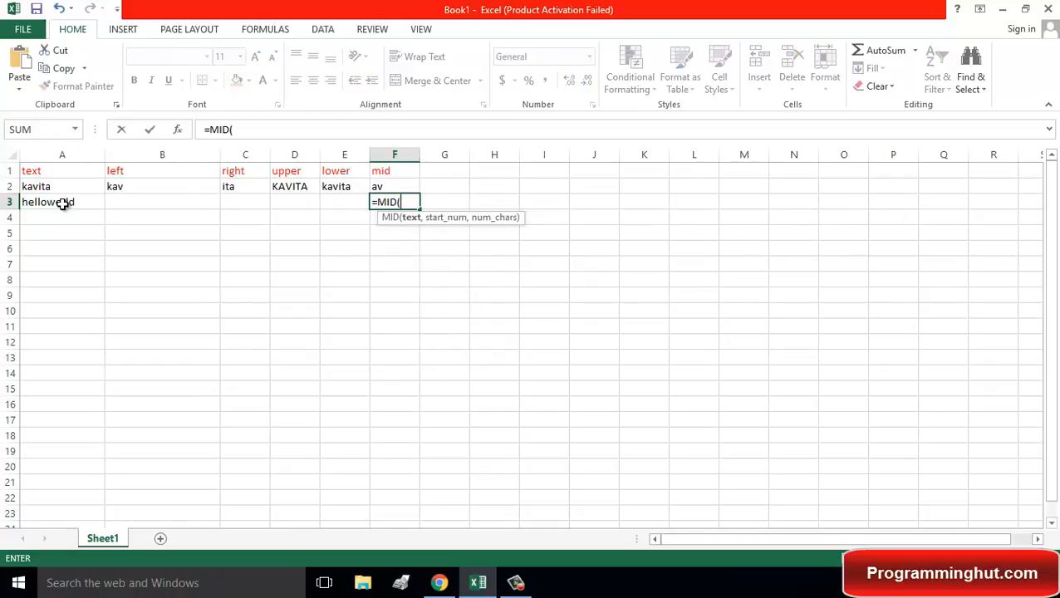
pyautogui.write('a3,')
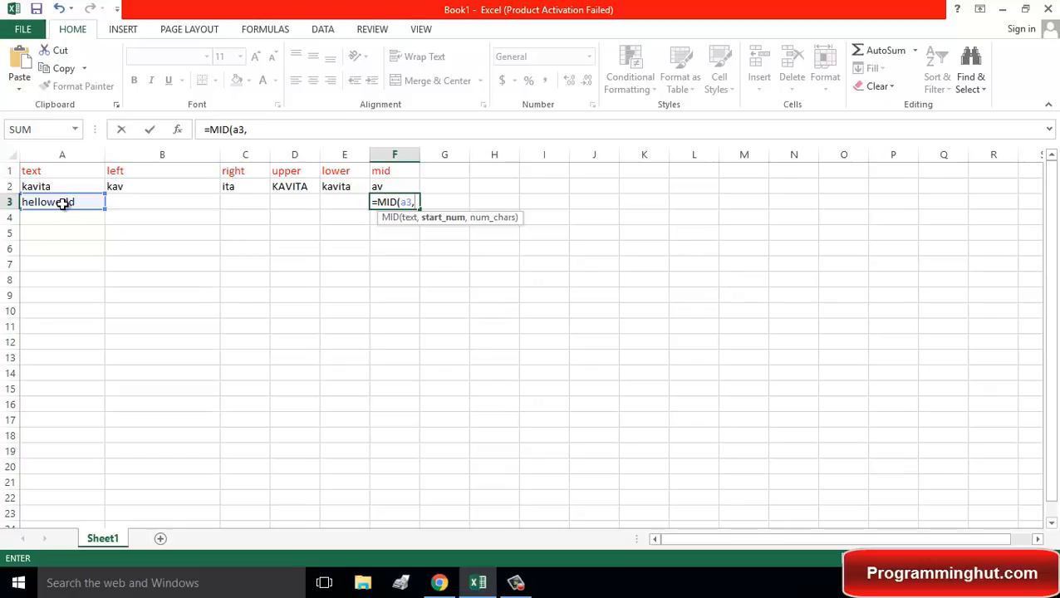
pyautogui.write('3,')
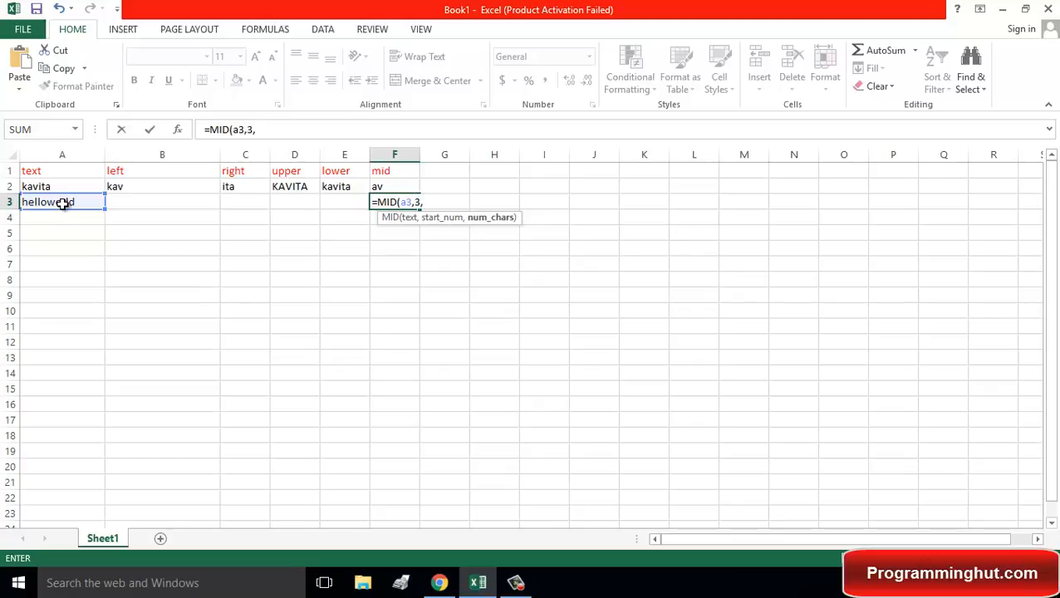
pyautogui.write('3)')
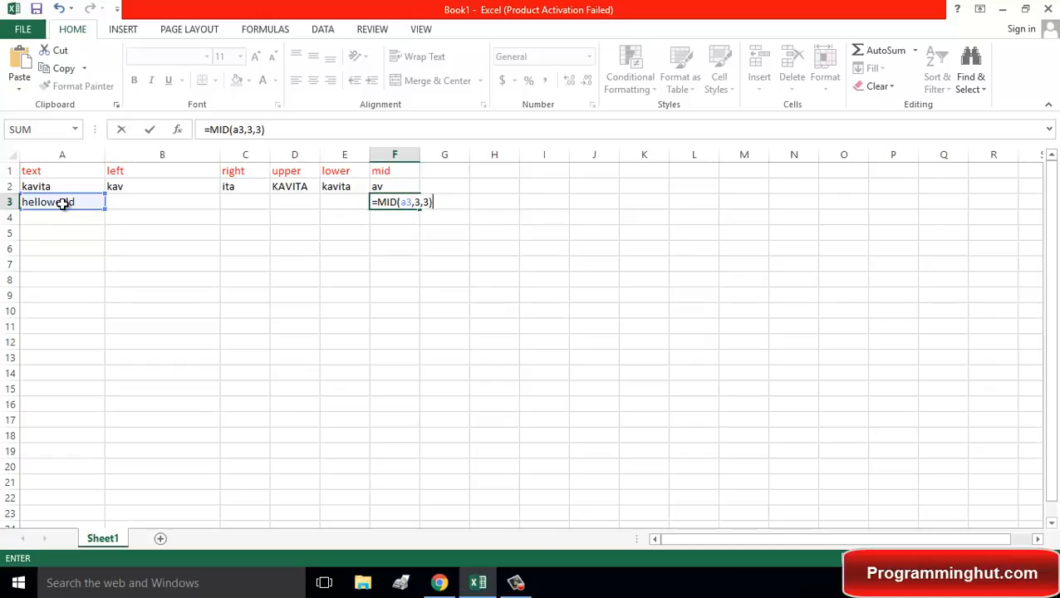
pyautogui.press('Return')
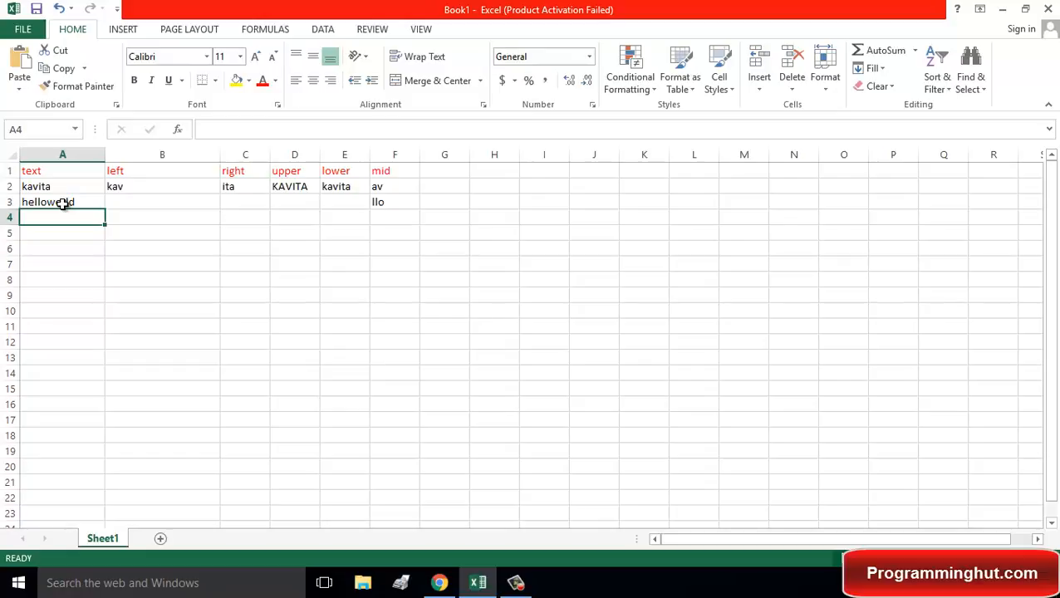
# Replace the formula in F3 with =MID(A3,6,5) to extract five characters of A3 starting from the sixth.
pyautogui.press('Right')
pyautogui.press('Right')
pyautogui.press('Right')
pyautogui.press('Right')
pyautogui.press('Right')
pyautogui.press('Right')
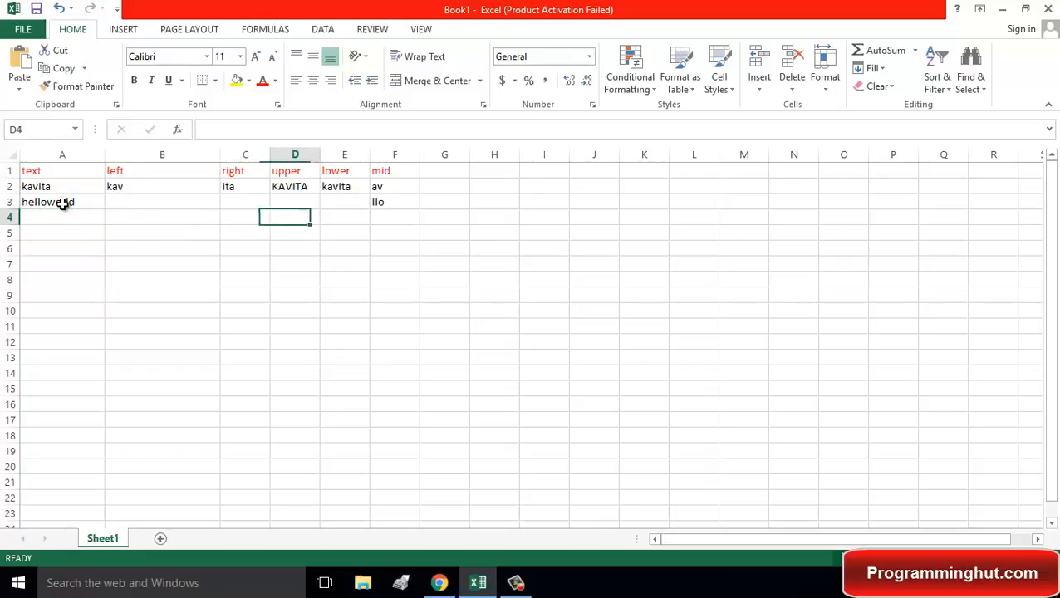
pyautogui.press('Left')
pyautogui.press('Up')
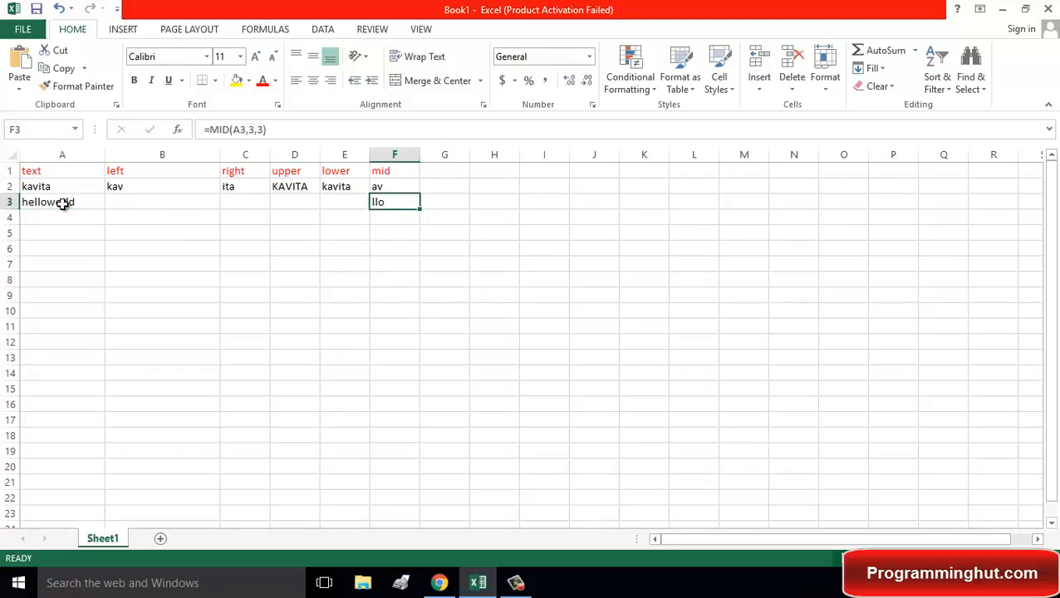
pyautogui.press('Delete')
pyautogui.write('=')
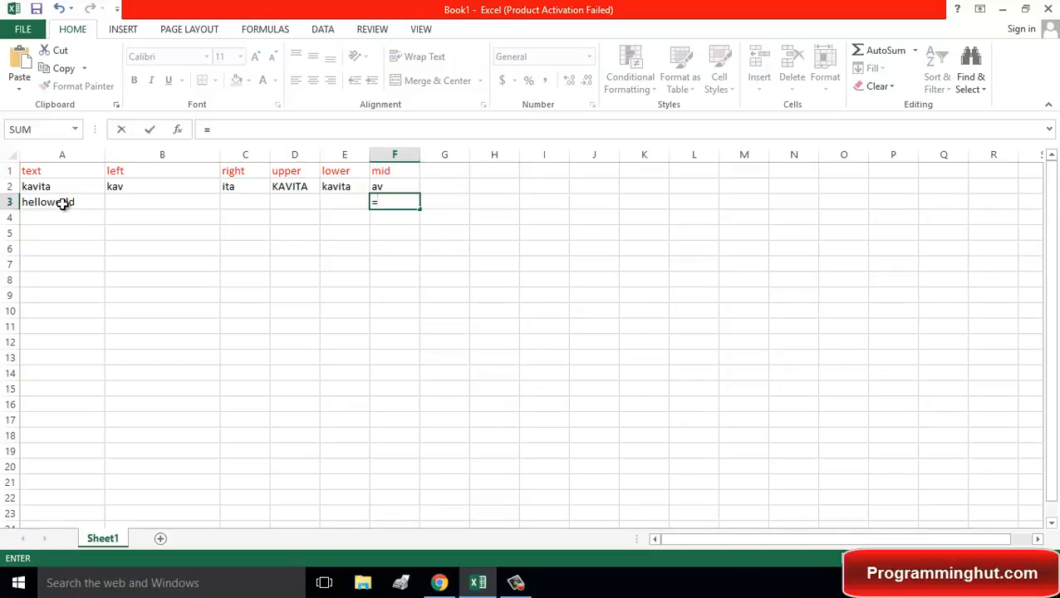
pyautogui.write('mid')
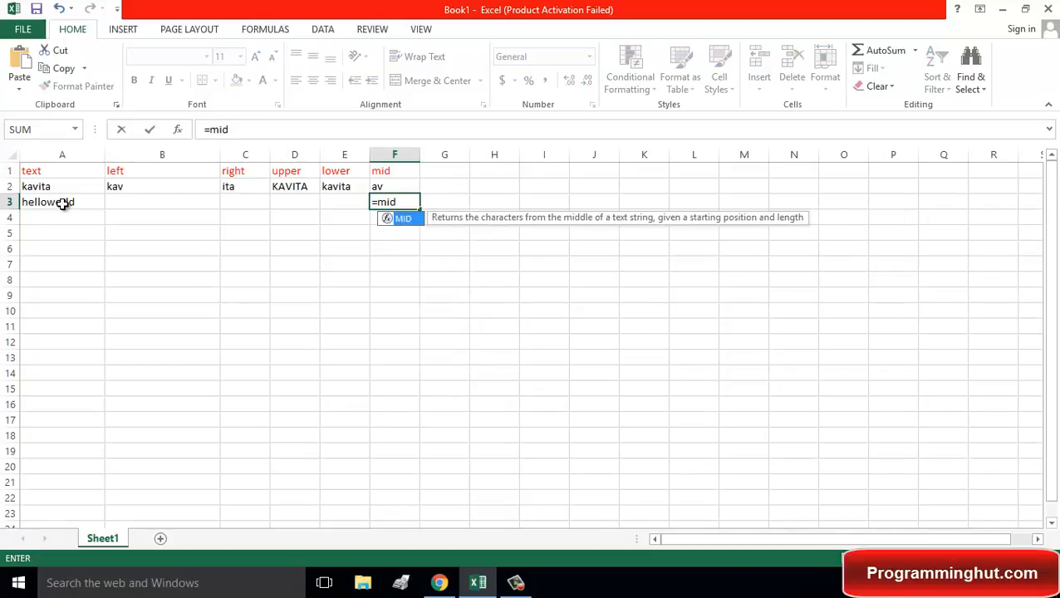
pyautogui.press('Tab')
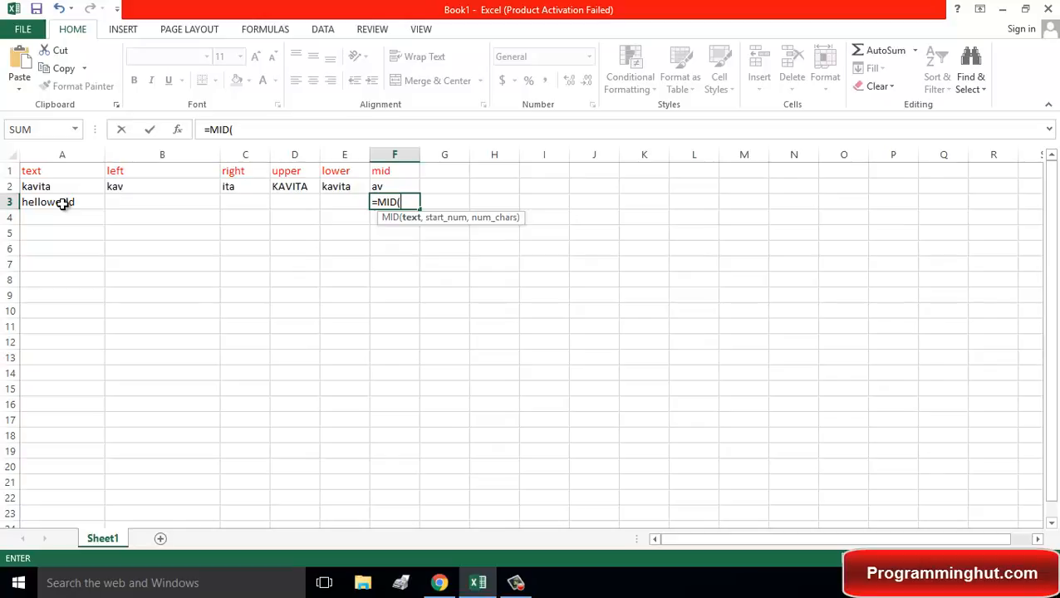
pyautogui.write('a3')
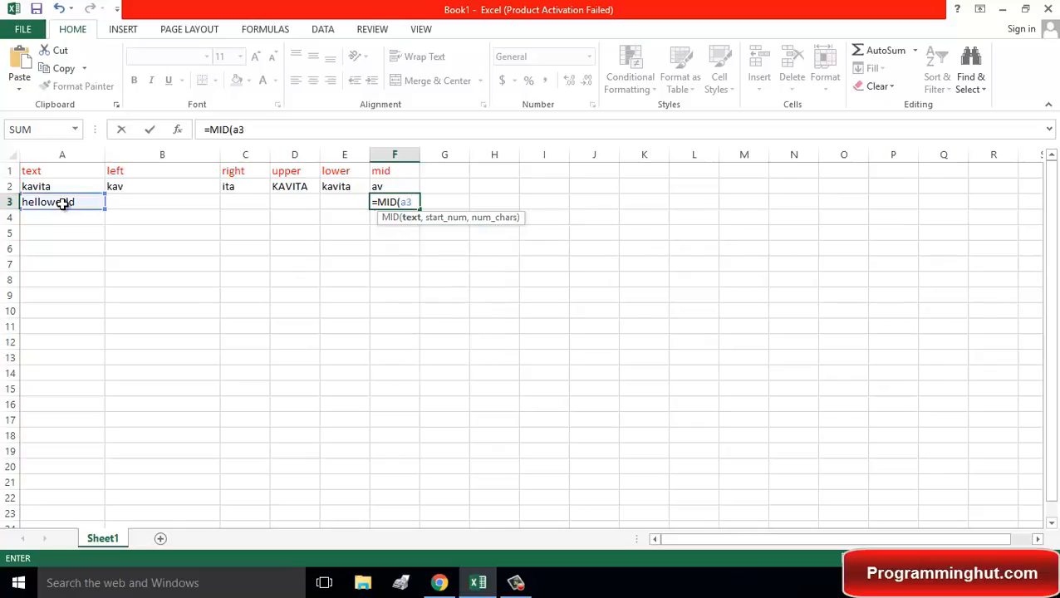
pyautogui.write(',')
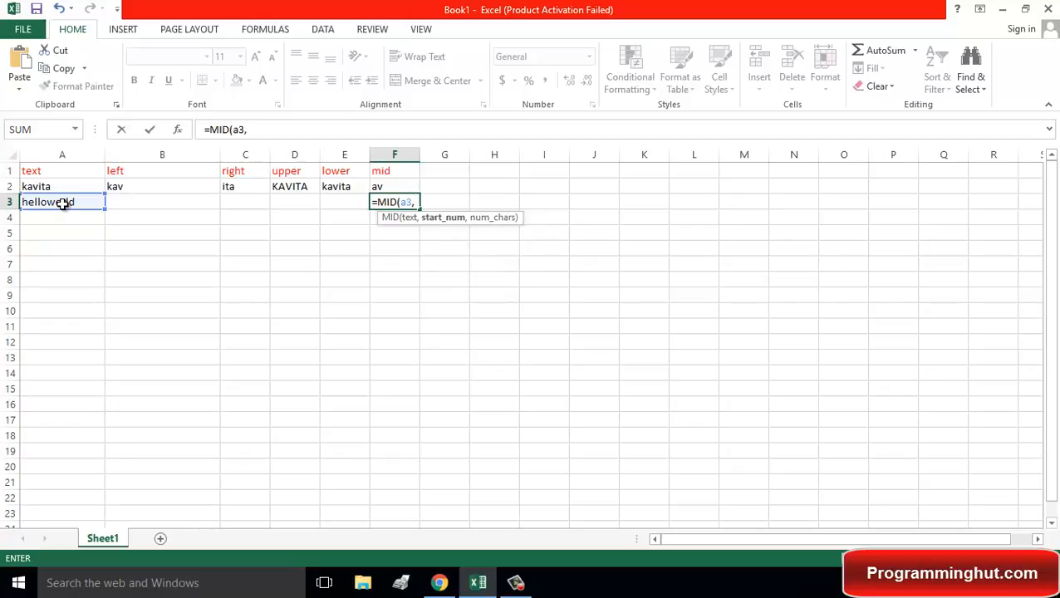
pyautogui.write('6,')
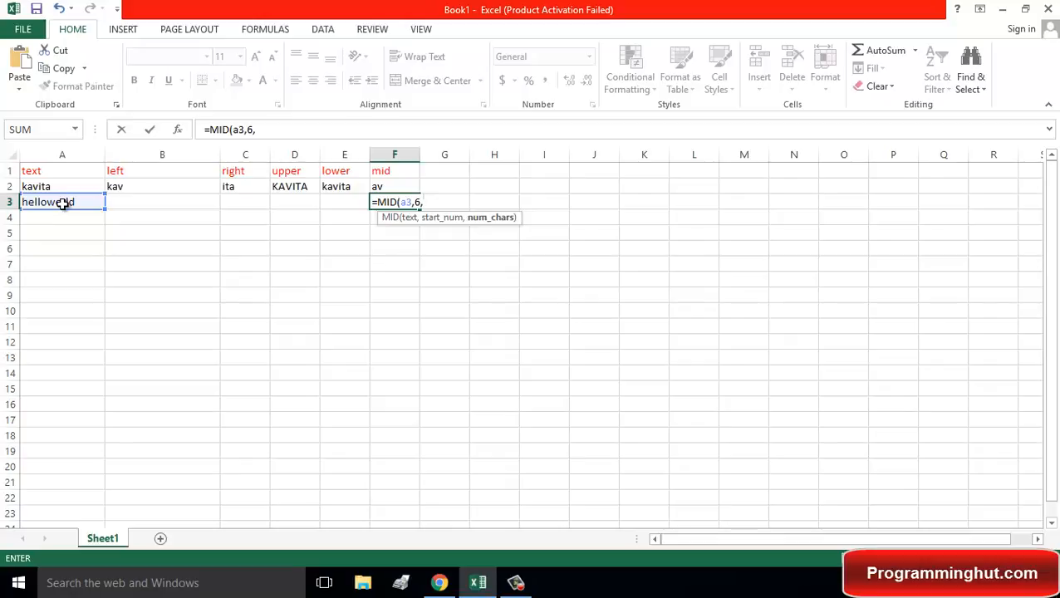
pyautogui.write('5)')
pyautogui.press('Return')
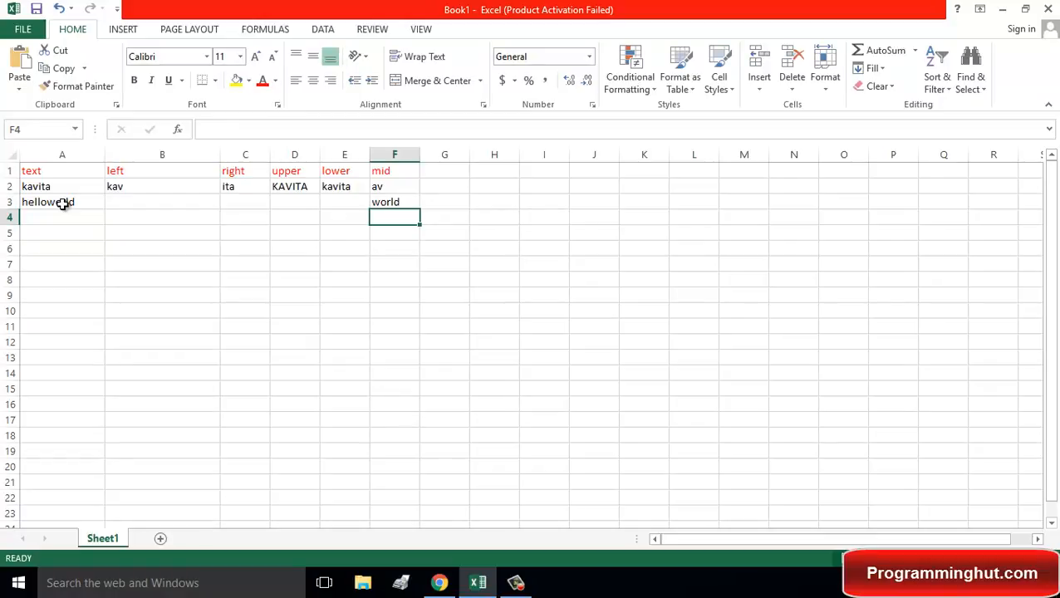
# Add the column heading "replace" in cell G1, beside the mid heading.
pyautogui.press('Up')
pyautogui.press('Up')
pyautogui.press('Up')
pyautogui.press('Right')
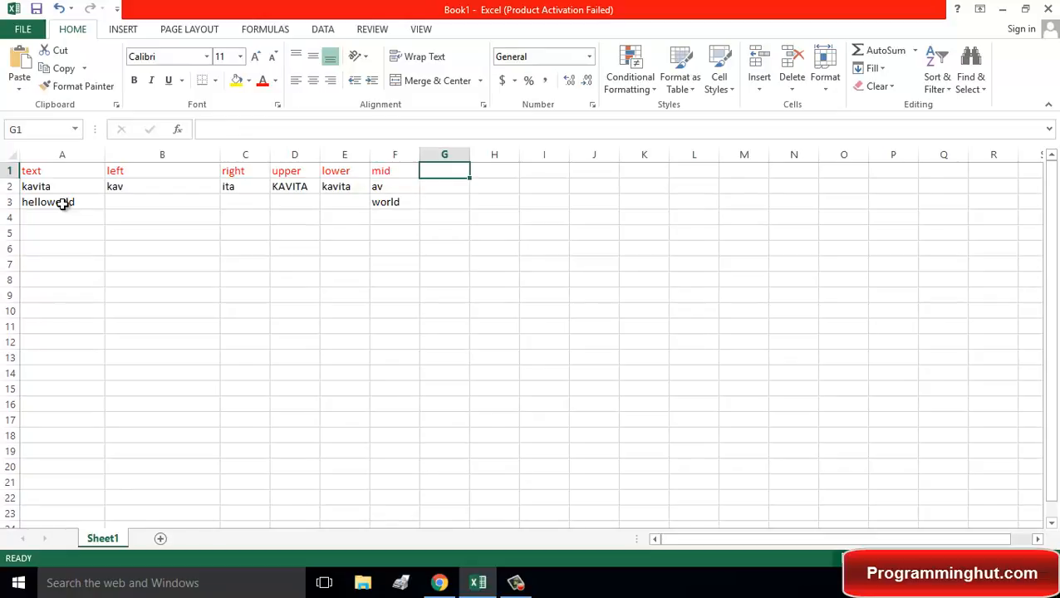
pyautogui.write('re')
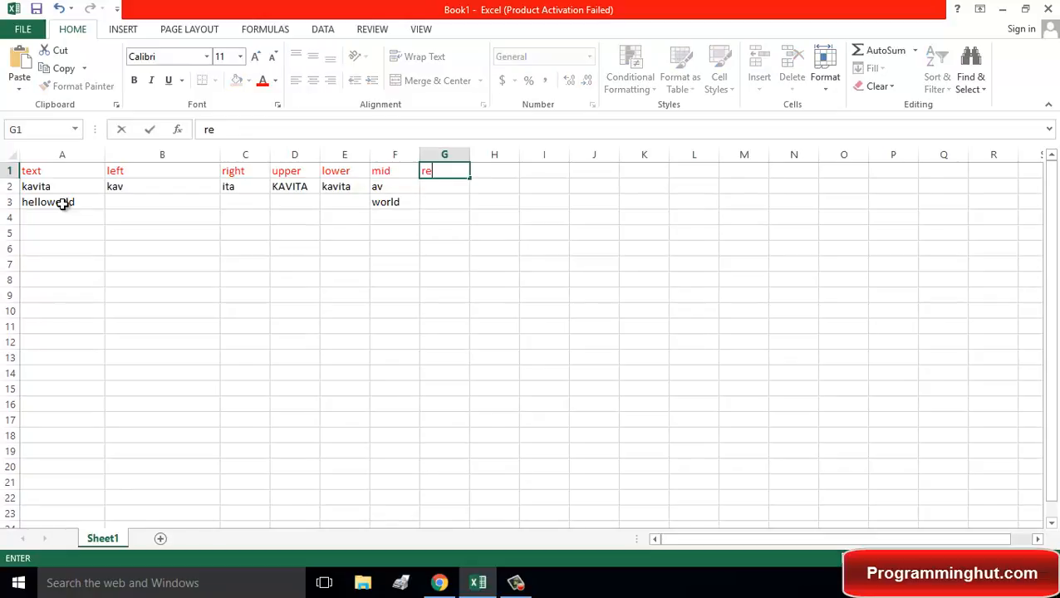
pyautogui.write('place')
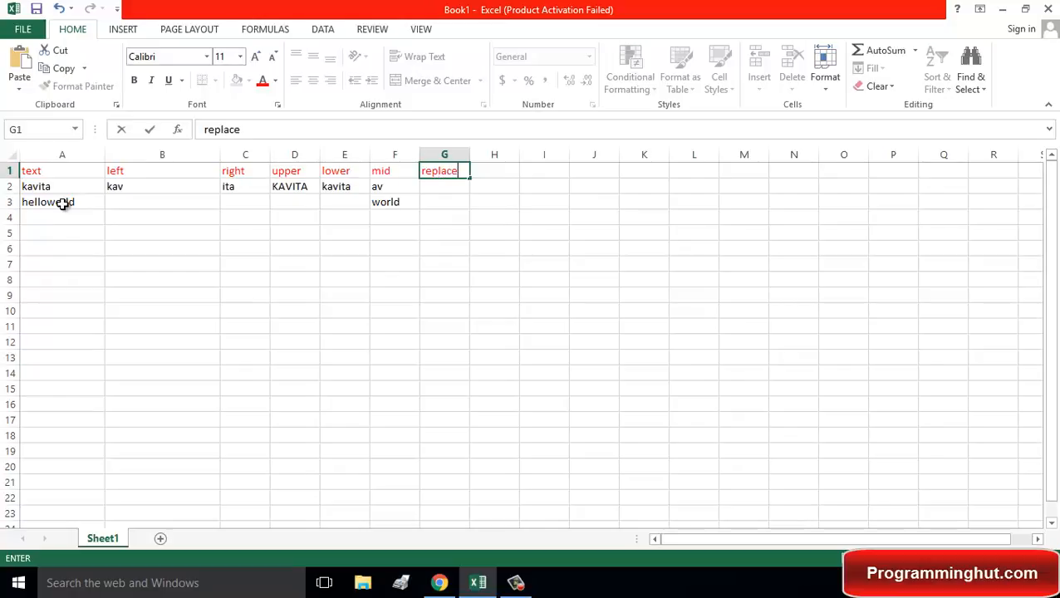
pyautogui.press('Return')
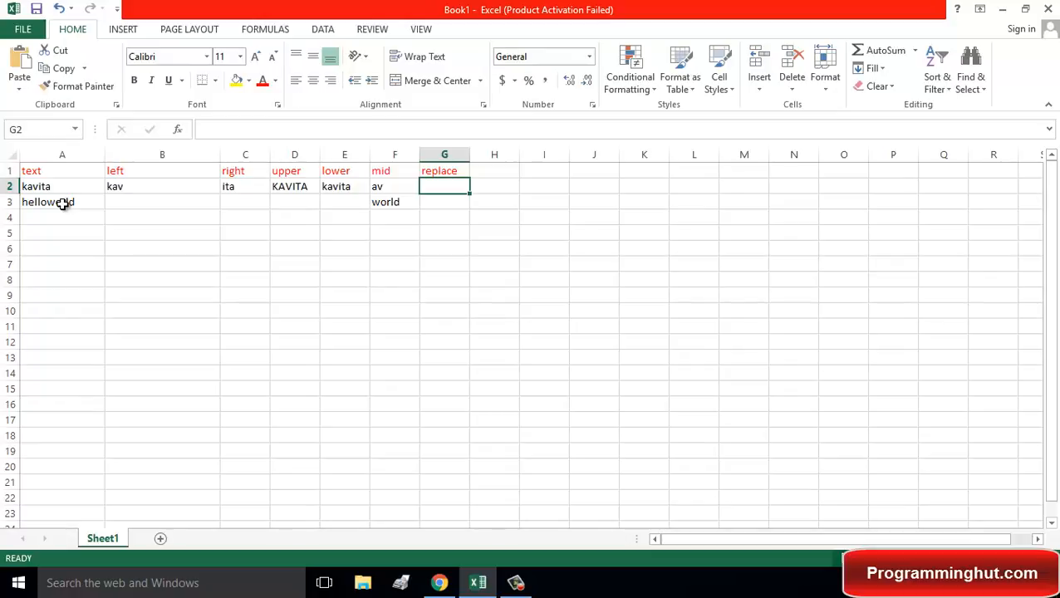
# Start a REPLACE formula in cell G2 under the replace heading.
pyautogui.write('=e')
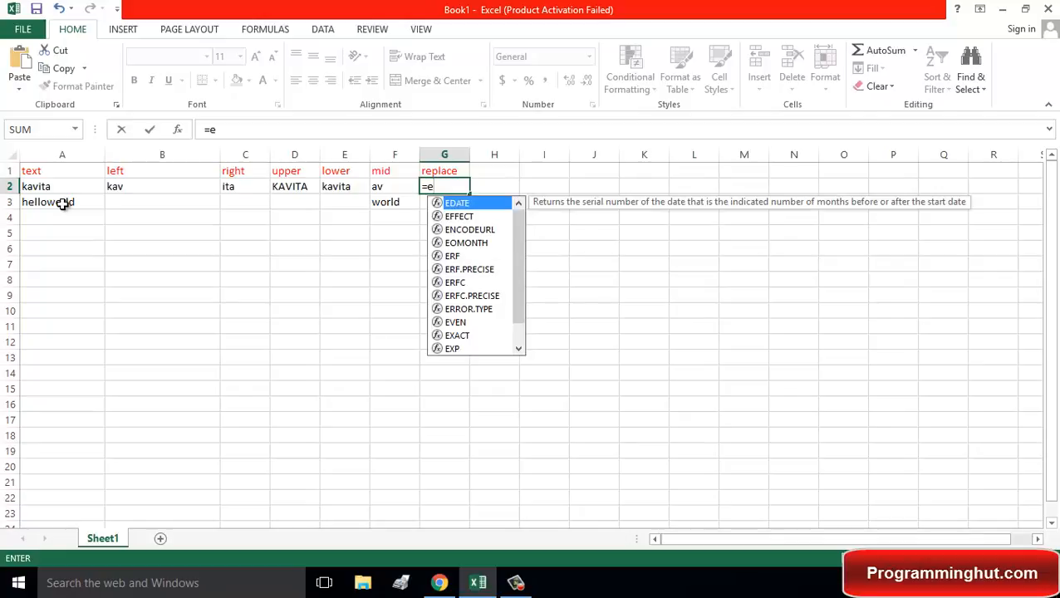
pyautogui.press('BackSpace')
pyautogui.write('r')
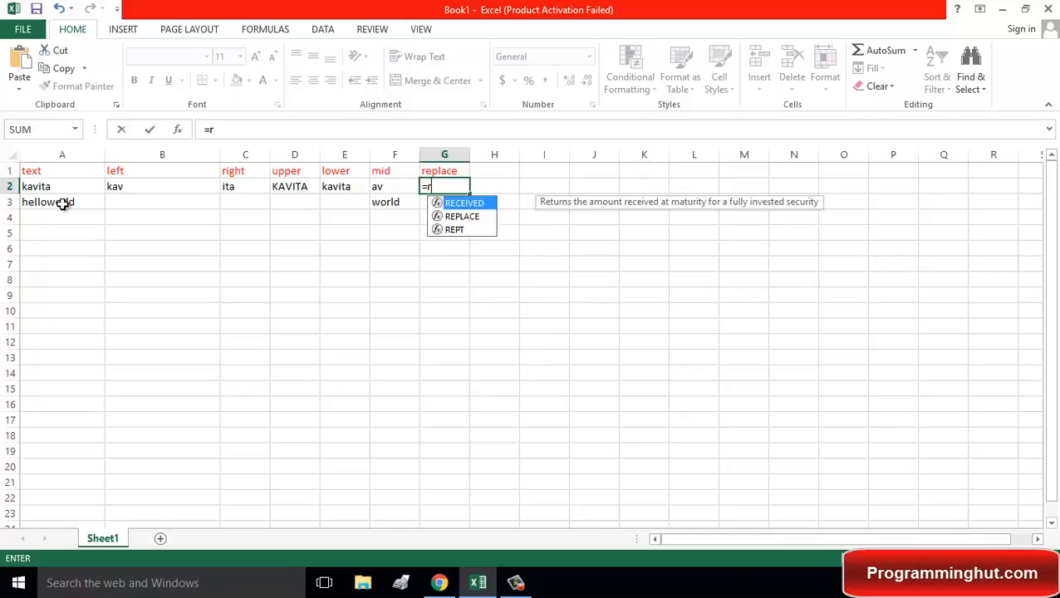
pyautogui.write('epla')
pyautogui.press('Tab')
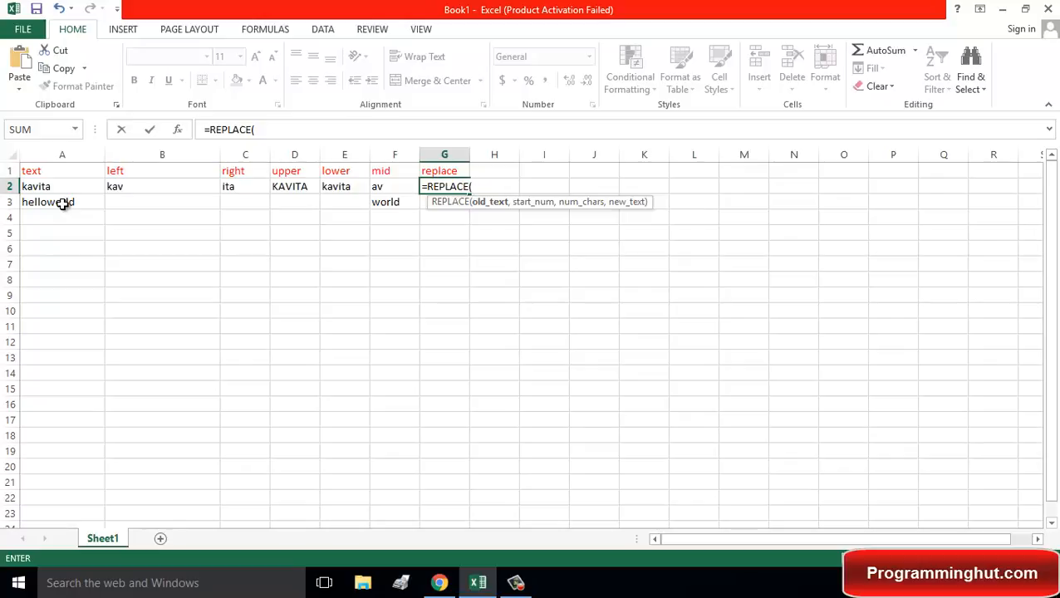
pyautogui.write('k')
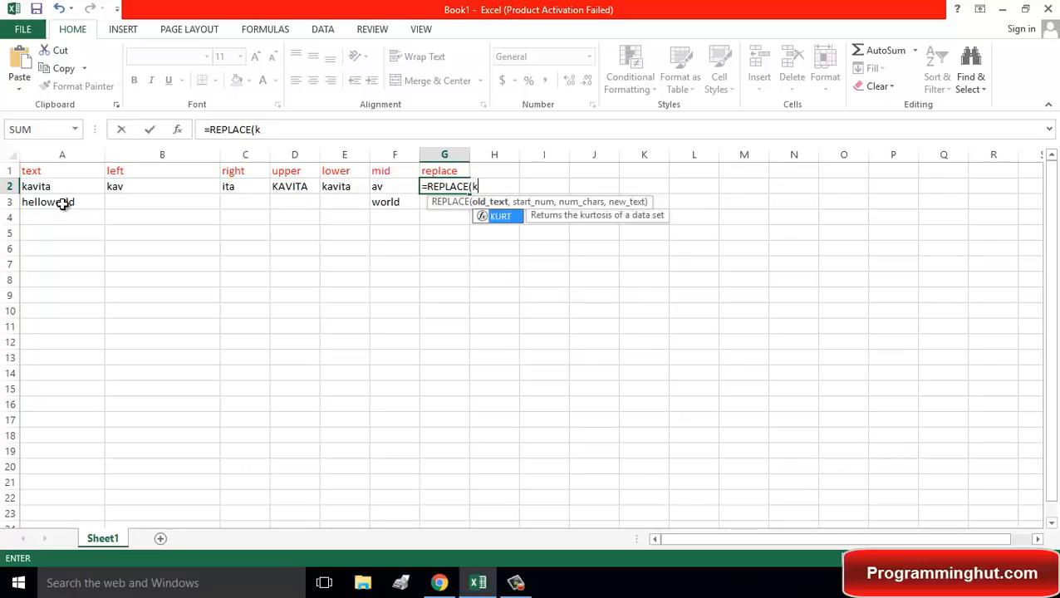
pyautogui.write('avita')
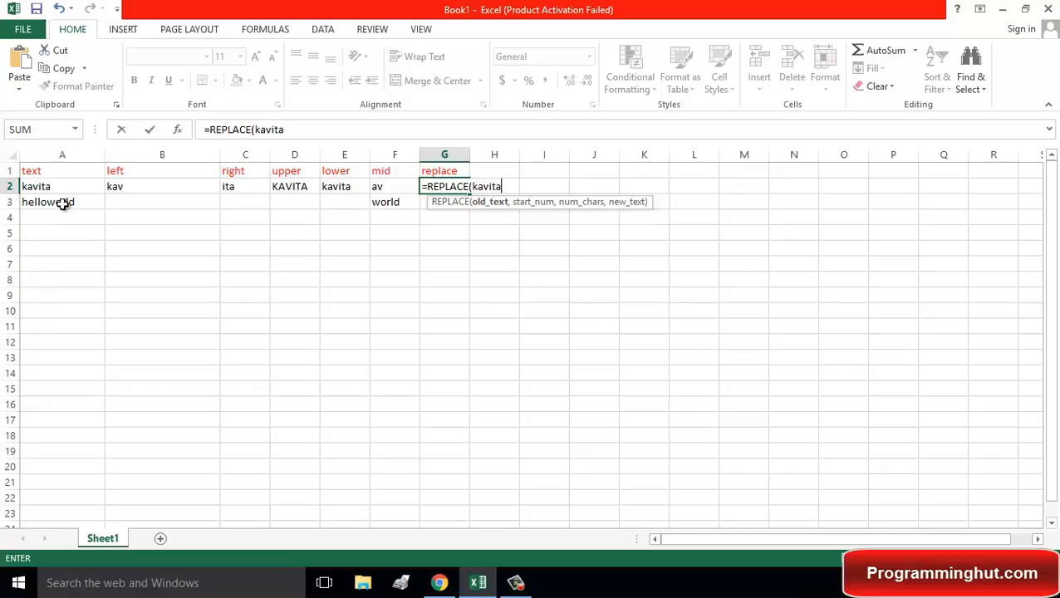
pyautogui.press('BackSpace')
pyautogui.press('BackSpace')
pyautogui.press('BackSpace')
pyautogui.press('BackSpace')
pyautogui.press('BackSpace')
pyautogui.press('BackSpace')
# Complete G2's formula as =REPLACE(A3,1,5,"") to replace the first five characters of A3 with empty text.
pyautogui.write('a1')
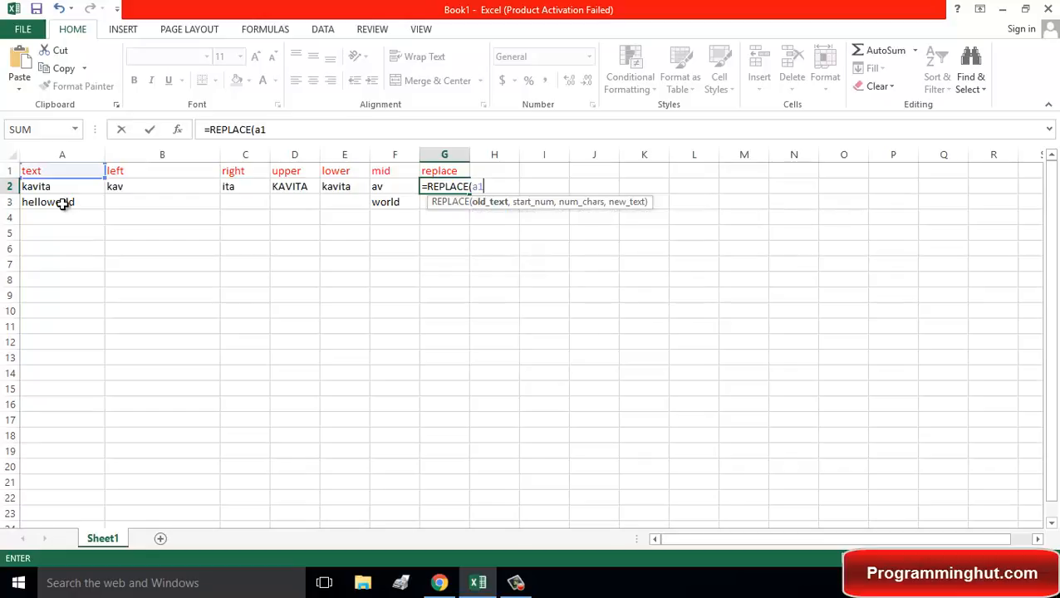
pyautogui.write(',')
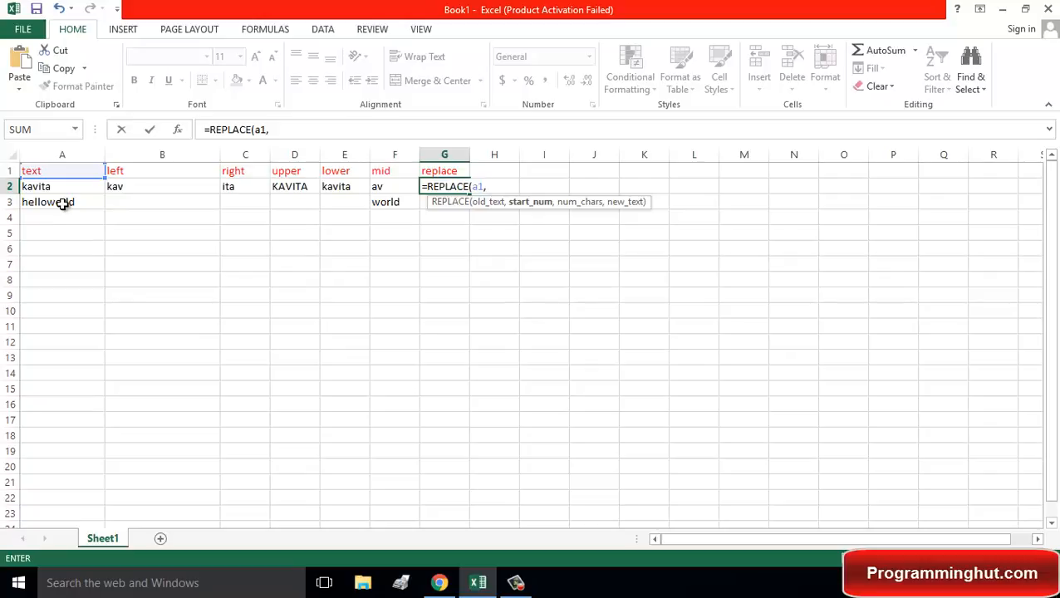
pyautogui.press('BackSpace')
pyautogui.press('BackSpace')
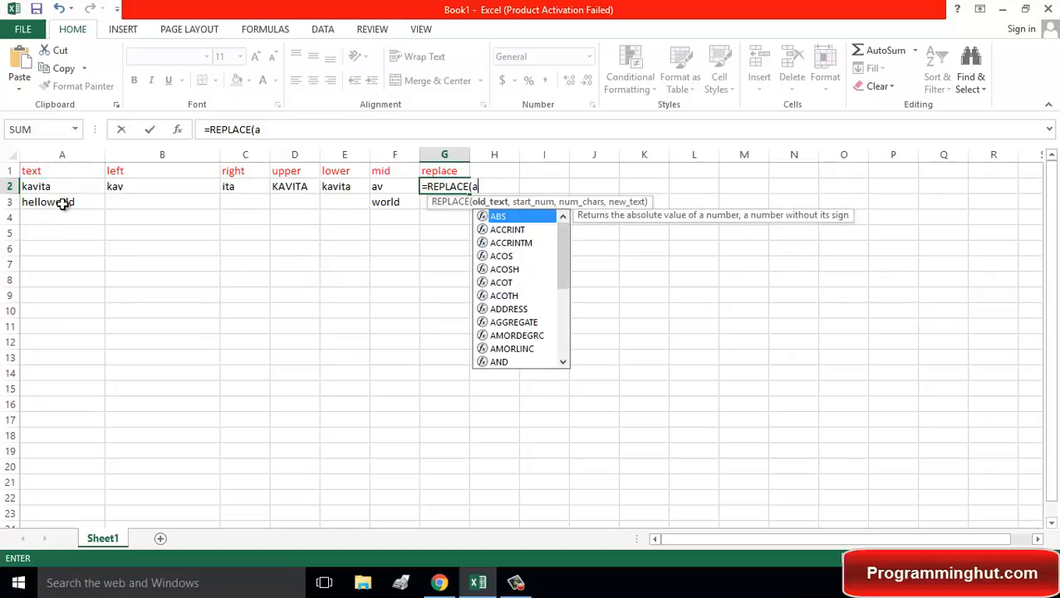
pyautogui.write('3')
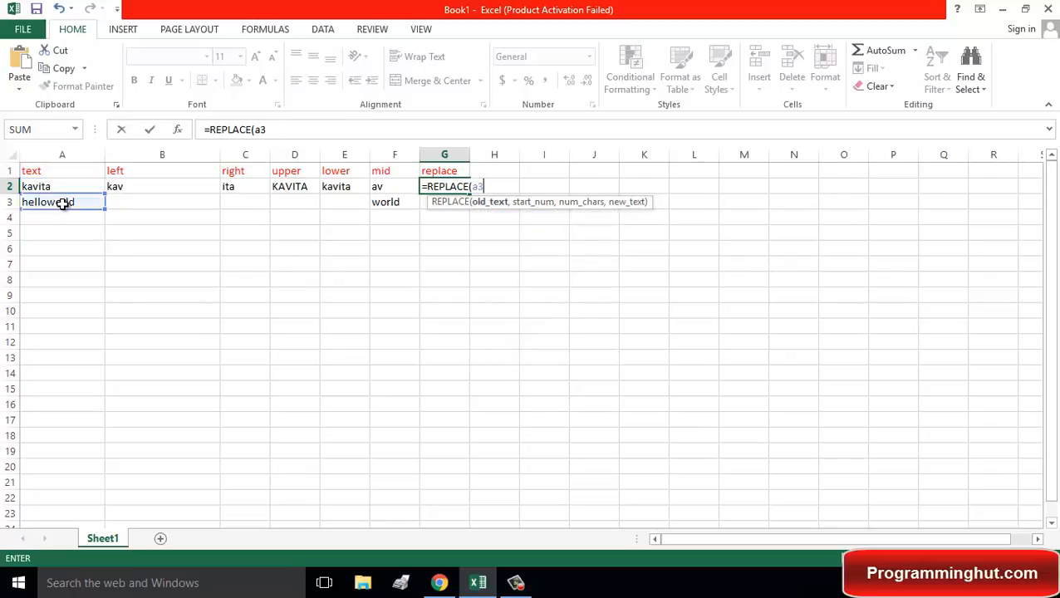
pyautogui.write(',')
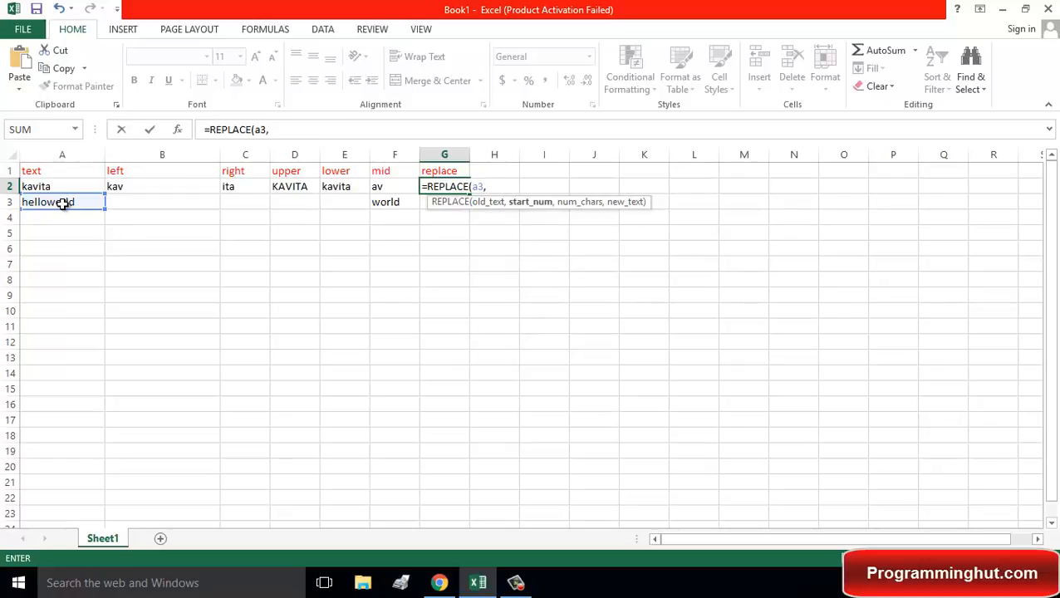
pyautogui.write('1,')
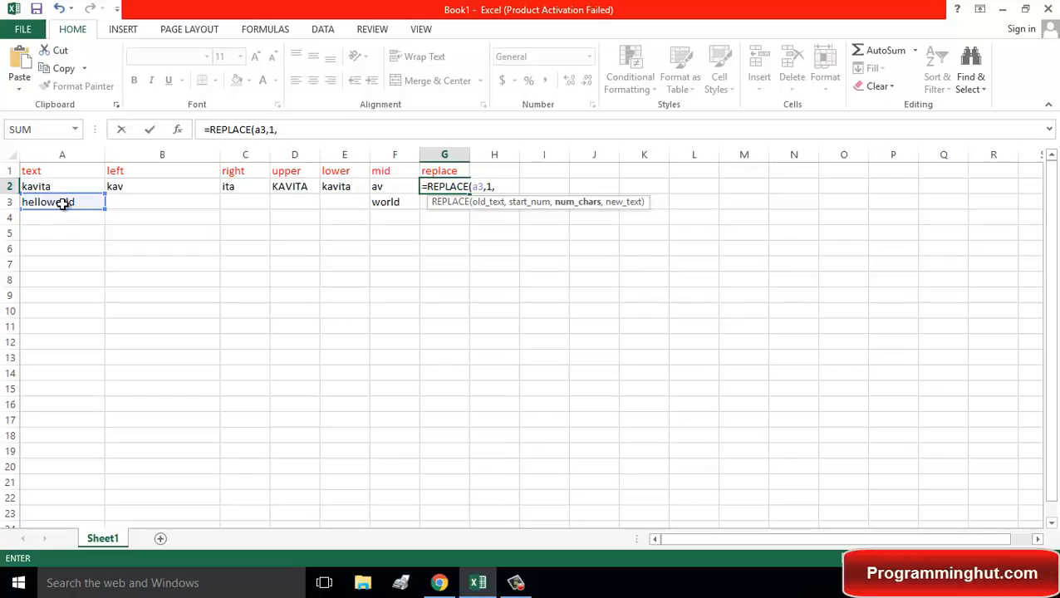
pyautogui.write('5,')
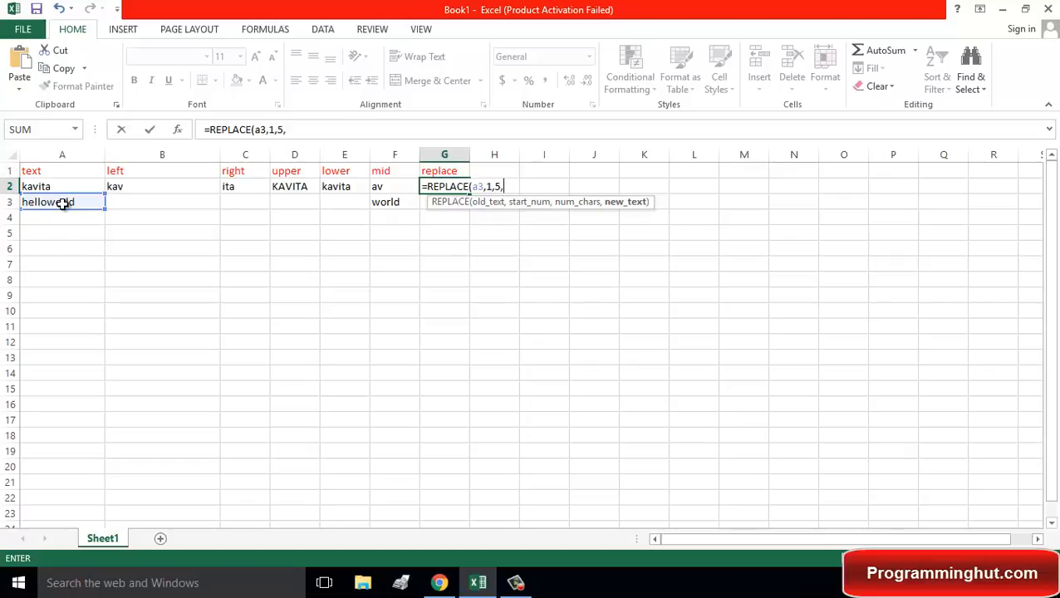
pyautogui.write('""')
pyautogui.press('Left')
pyautogui.press('Right')
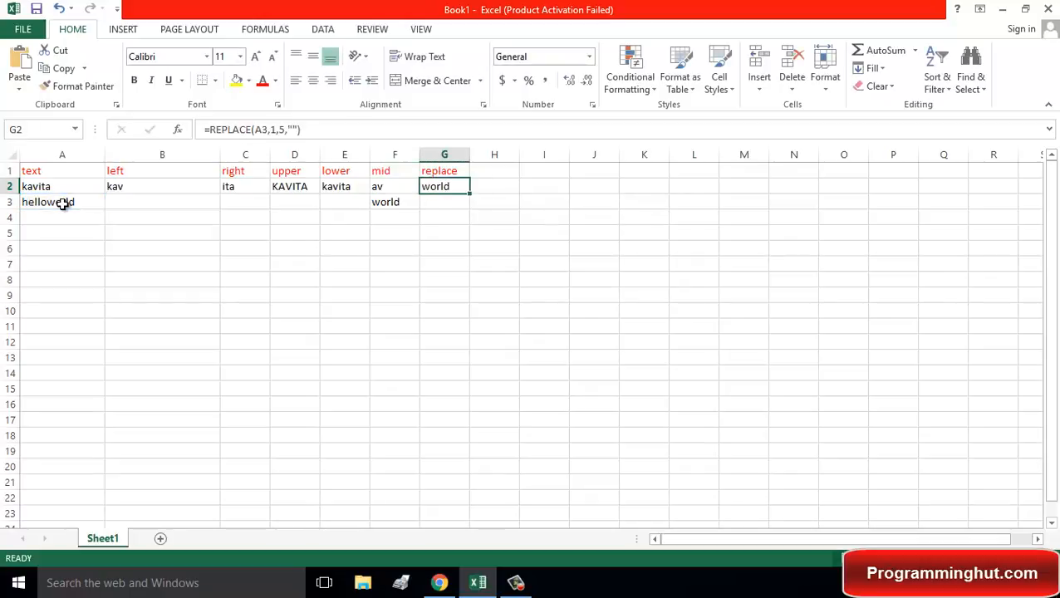
# Set the new text in G2's REPLACE formula to "hi" so that it reads =REPLACE(A3,1,5,"hi").
pyautogui.press('F2')
pyautogui.press('Left')
pyautogui.press('Left')
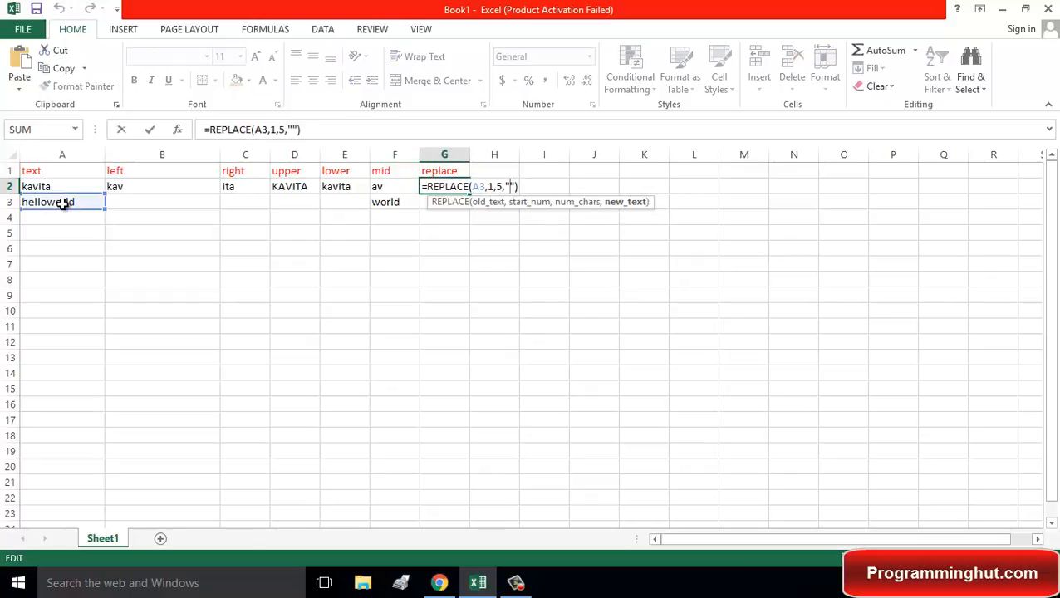
pyautogui.write('hi')
pyautogui.press('Return')
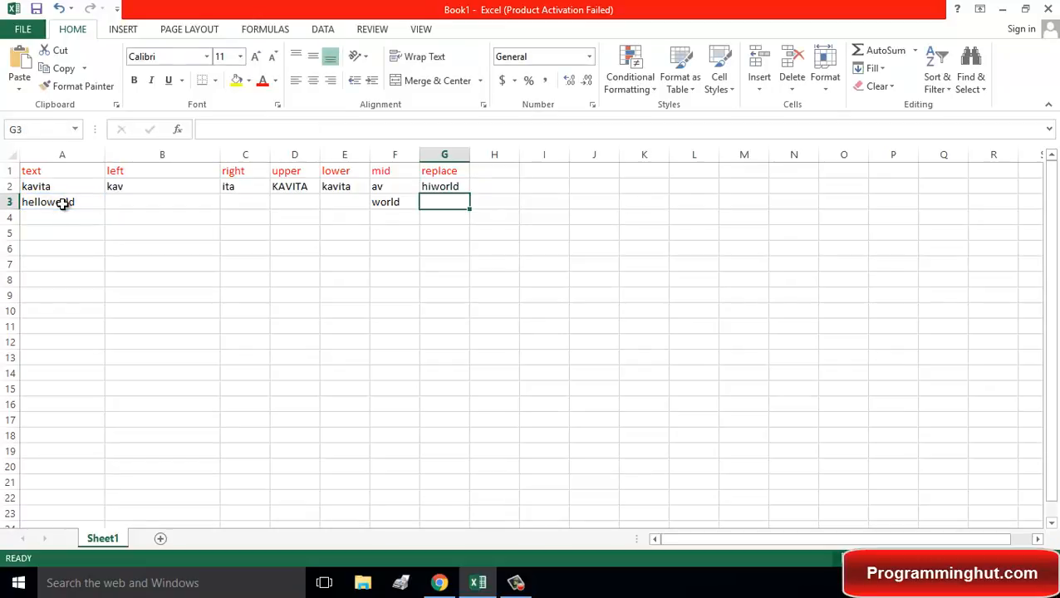
# Examine the old text, start number and character count arguments of the REPLACE formula in G2.
pyautogui.press('Up')
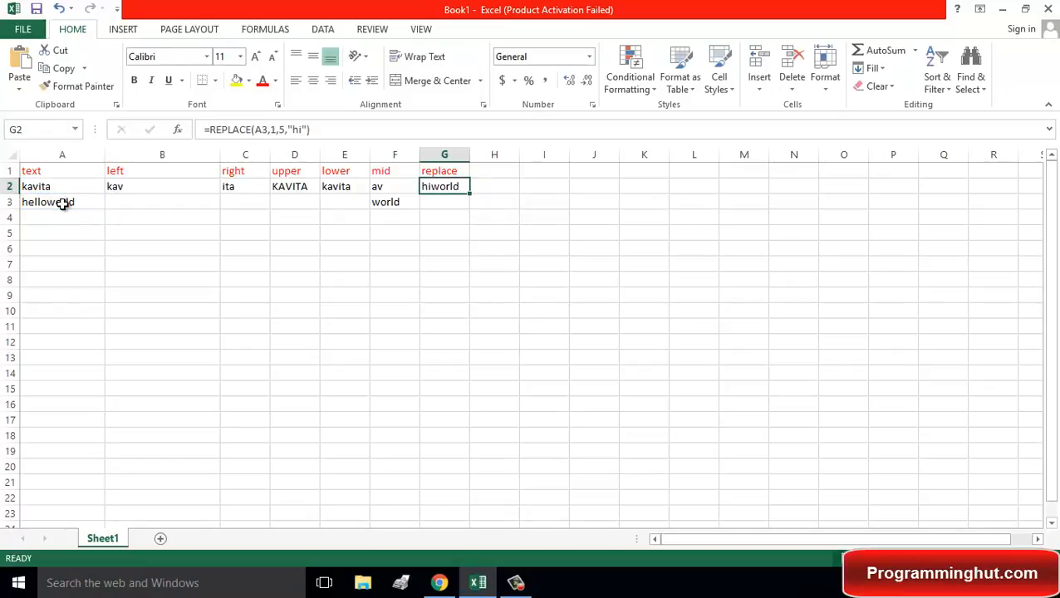
pyautogui.press('F2')
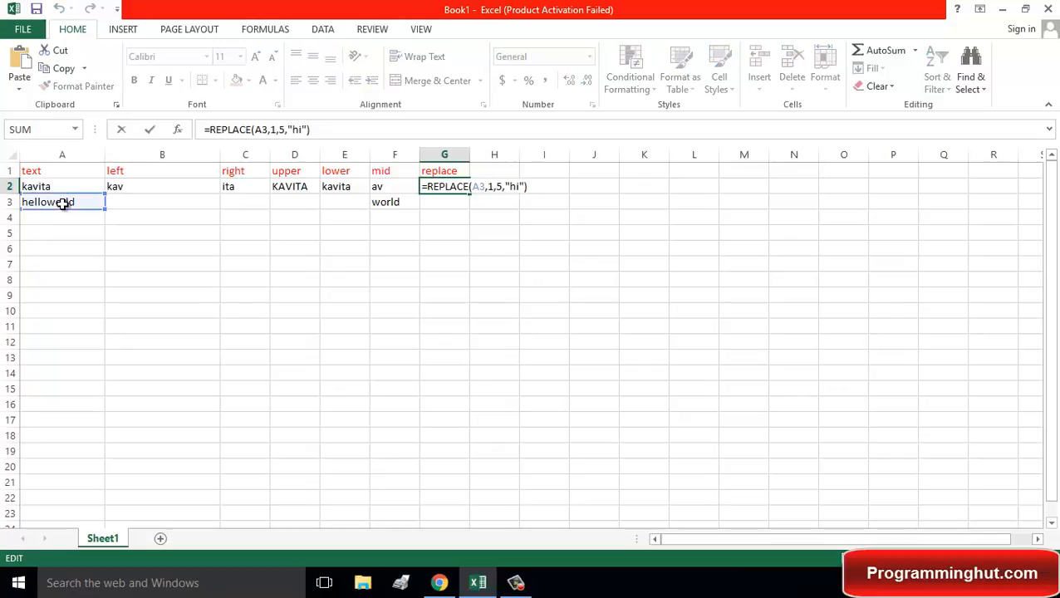
pyautogui.press('Left')
pyautogui.press('Left')
pyautogui.press('Left')
pyautogui.press('Left')
pyautogui.press('Left')
pyautogui.press('Left')
pyautogui.press('Left')
pyautogui.press('Left')
pyautogui.press('Left')
pyautogui.press('Left')
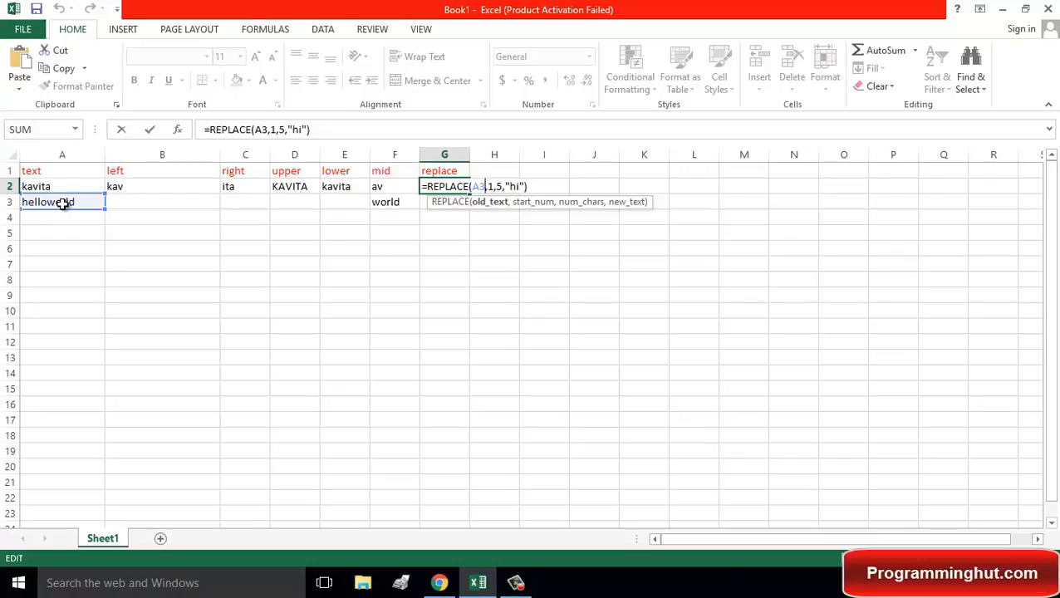
pyautogui.press('Right')
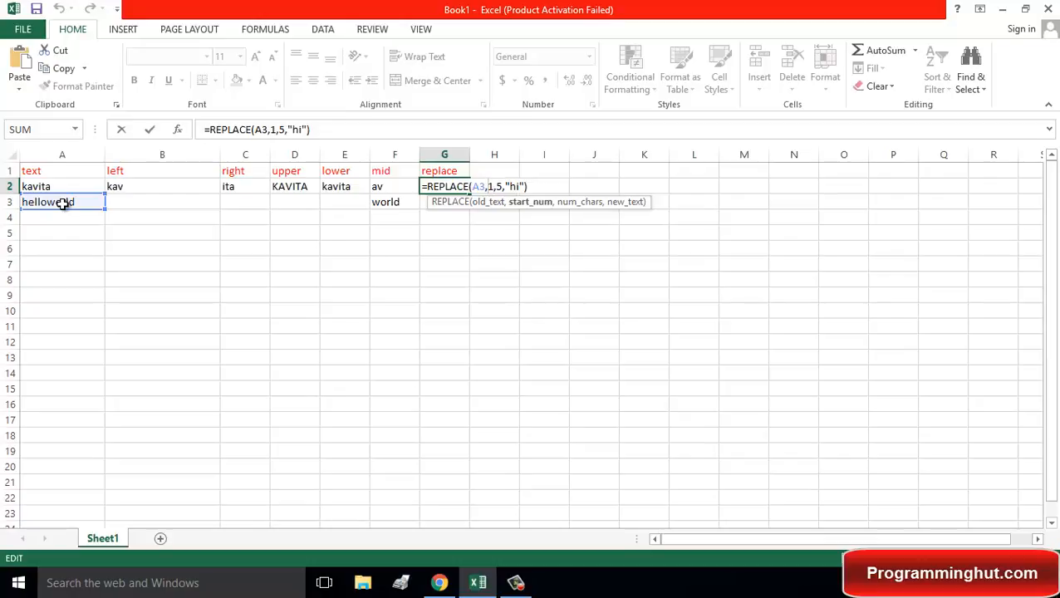
pyautogui.press('Right')
pyautogui.press('Left')
pyautogui.press('Left')
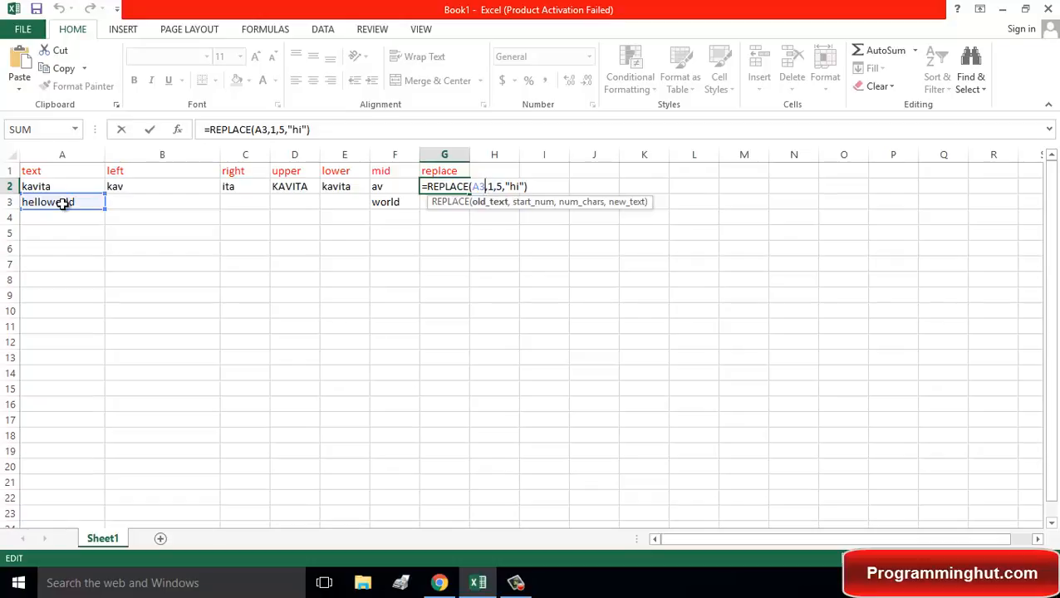
pyautogui.press('Right')
pyautogui.press('Right')
pyautogui.press('Right')
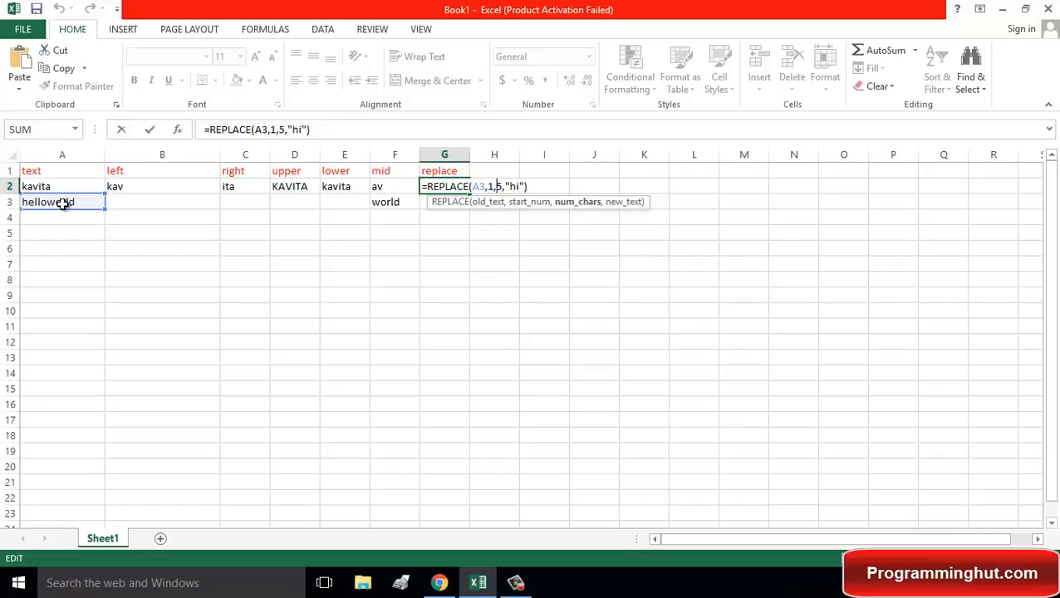
# Change the new text argument in G2's formula to "bye" so that it reads =REPLACE(A3,1,5,"bye").
pyautogui.press('Right')
pyautogui.press('Right')
pyautogui.hotkey('shift', 'Right')
pyautogui.hotkey('shift', 'Right')
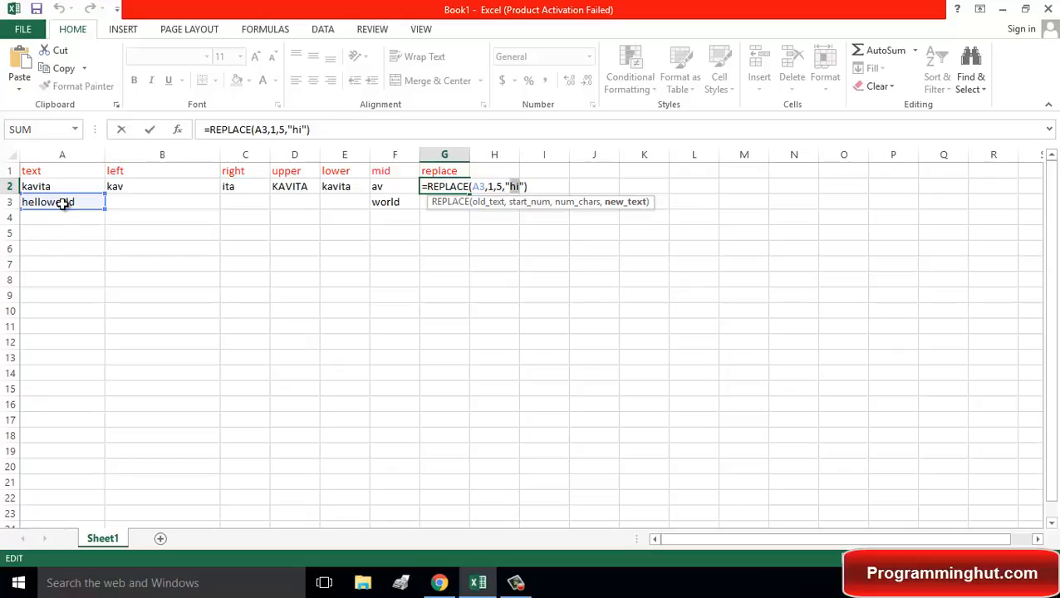
pyautogui.write('bye')
pyautogui.press('Return')
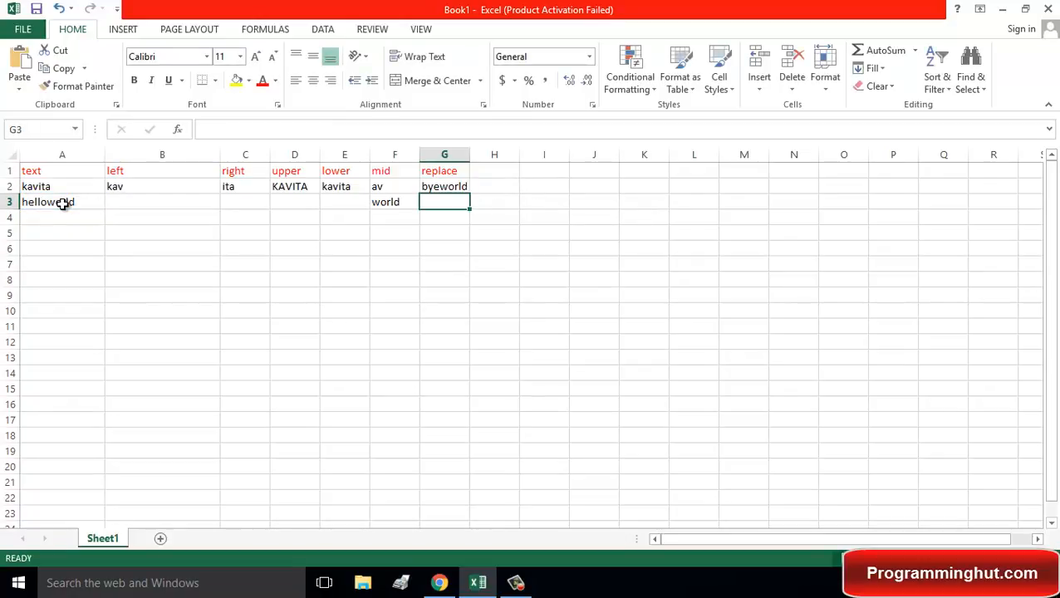
# Enter the start of a new column heading, "sust", in cell H1 beside the replace heading.
pyautogui.press('Up')
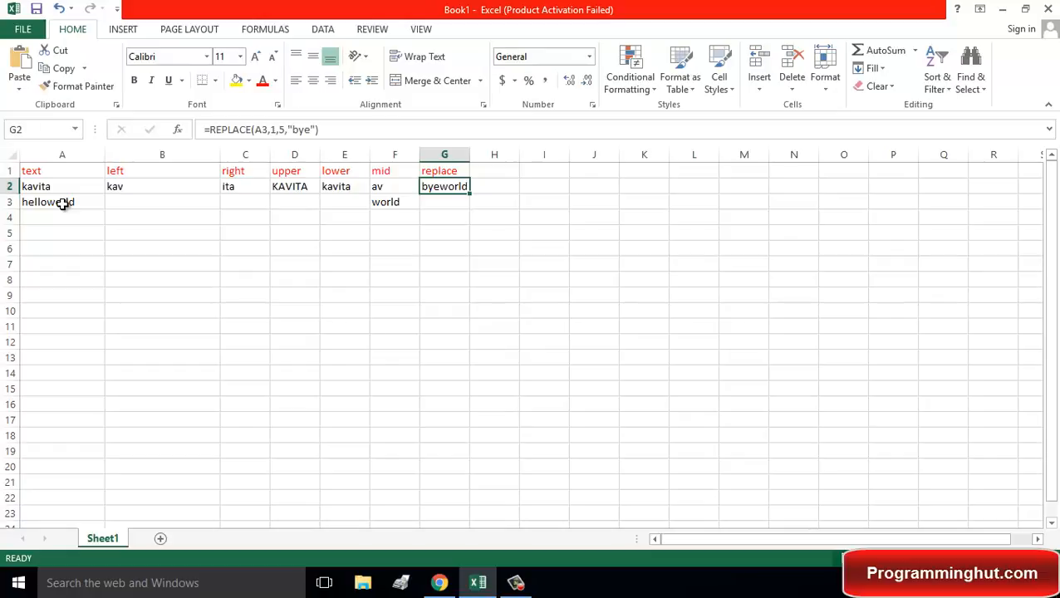
pyautogui.press('Up')
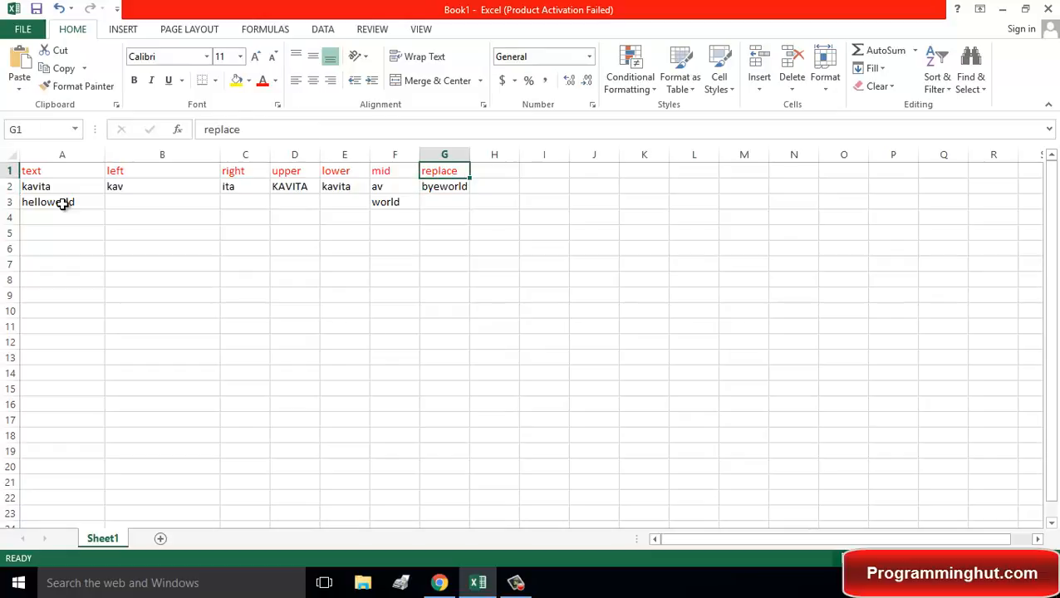
pyautogui.press('Right')
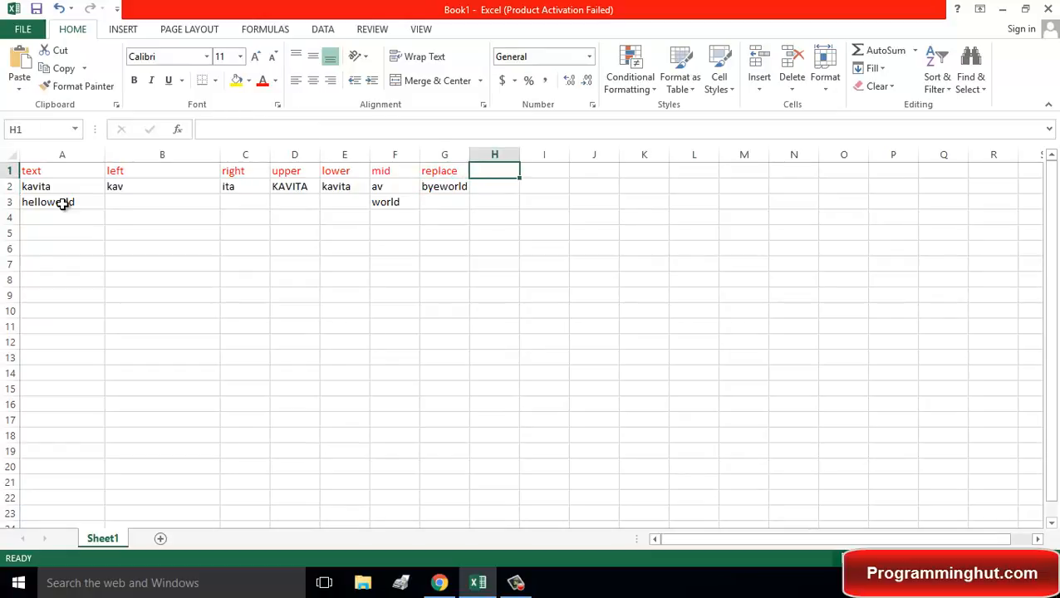
pyautogui.write('sus')
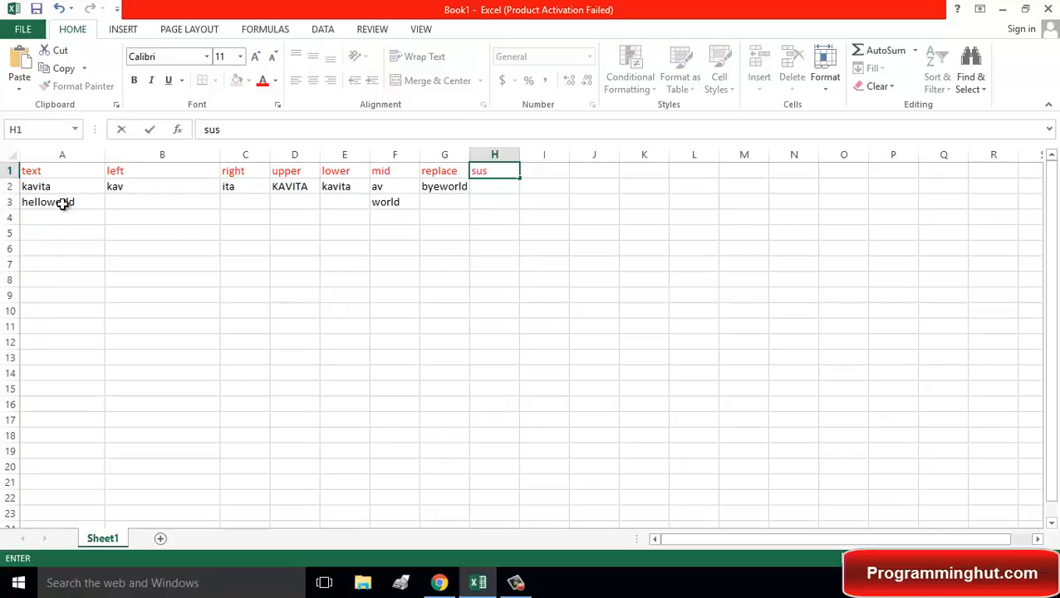
pyautogui.write('t')
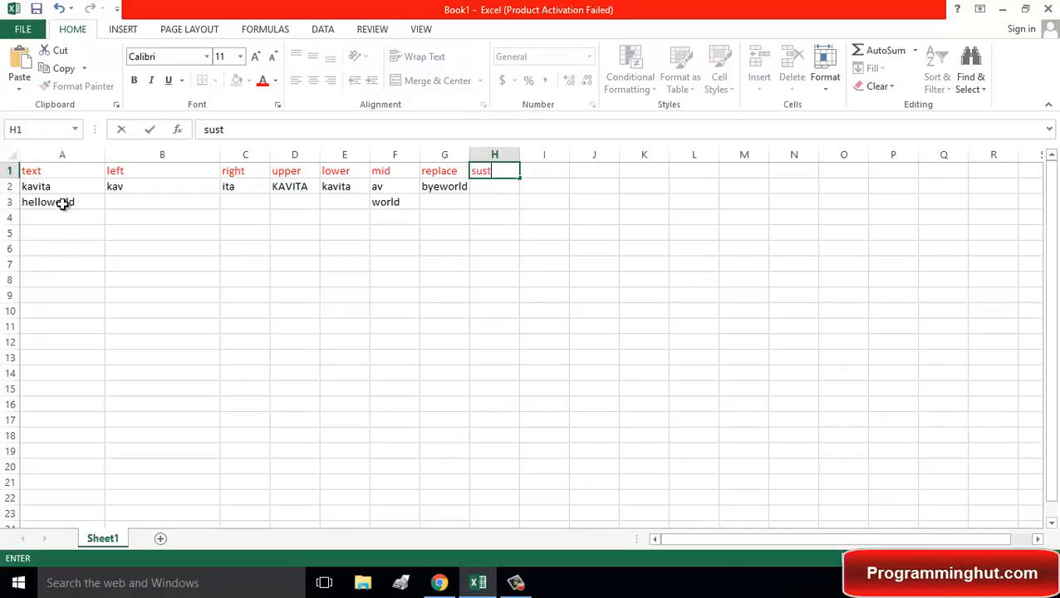